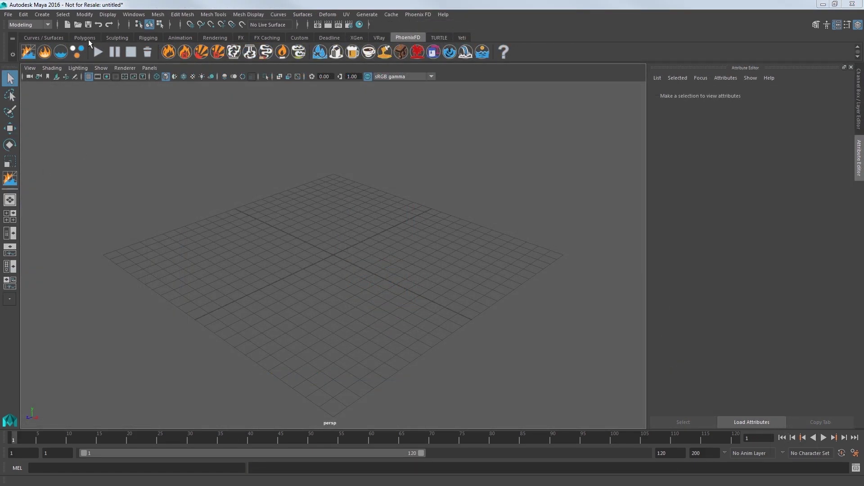
- Draw a polygon sphere on the grid, set its radius to 24, and switch to the PhoenixFD shelf
click(87, 38)
click(29, 52)
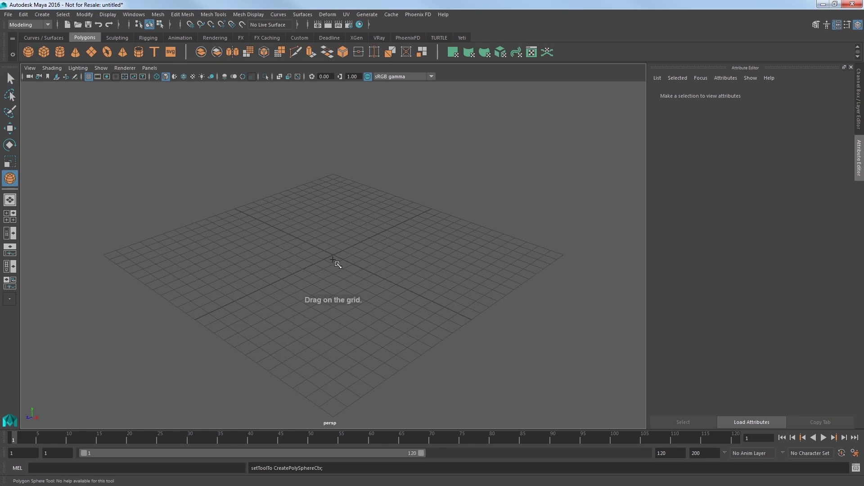
drag(335, 260, 441, 293)
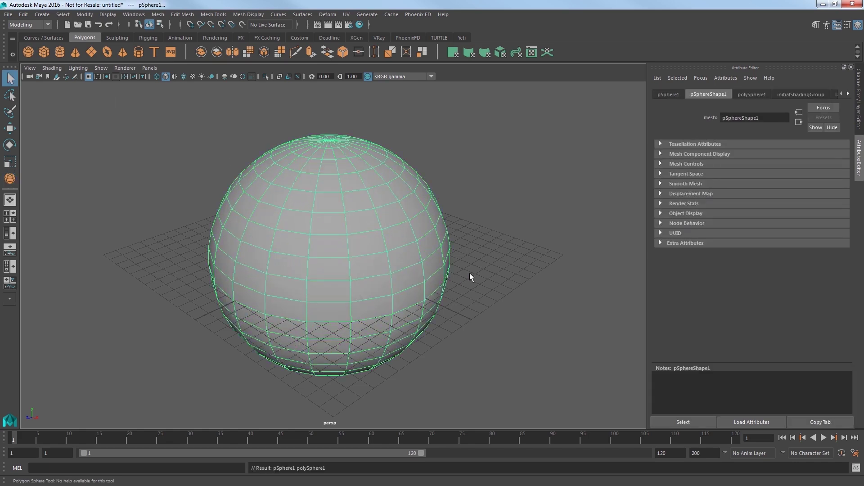
click(754, 94)
click(750, 154)
text(24)
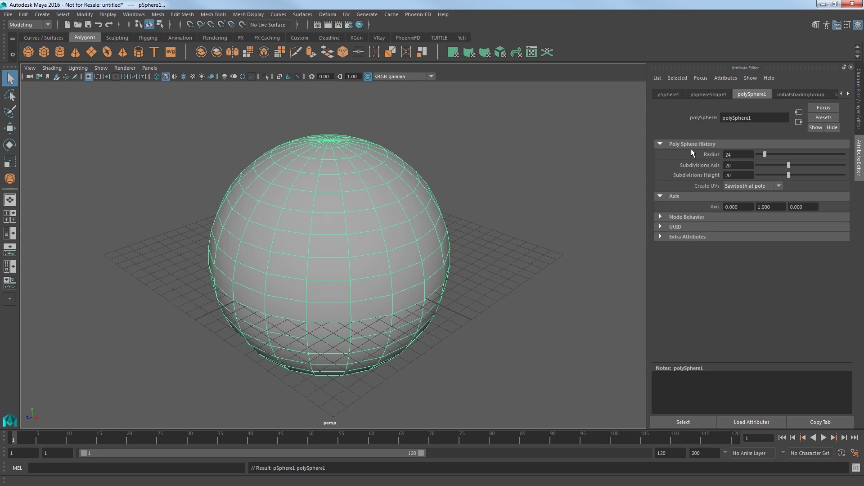
key(Return)
scroll(436, 288, down, 10)
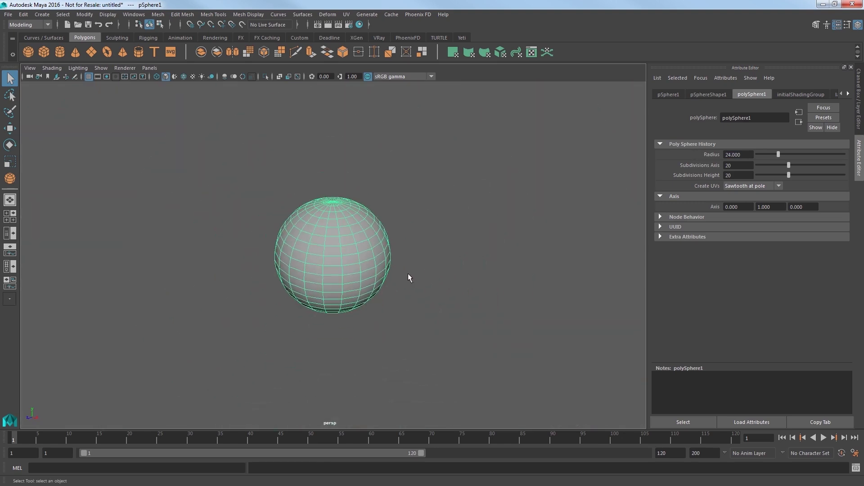
click(402, 38)
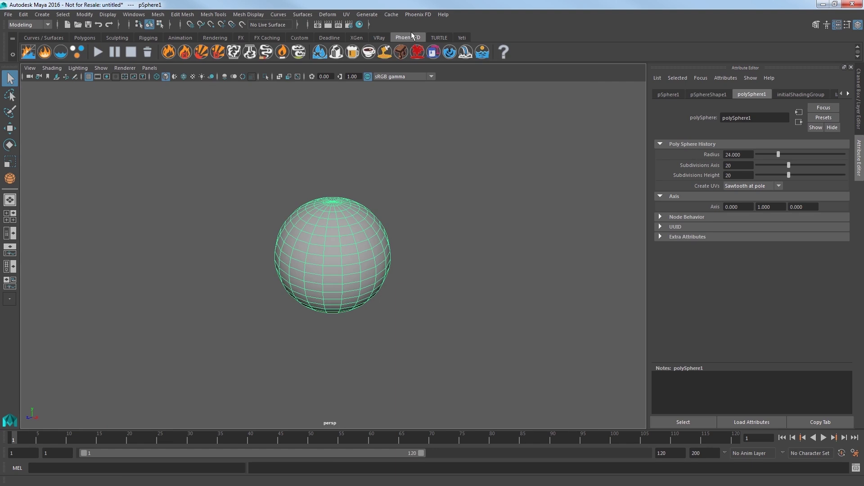
- Apply the Gasoline Explosion preset to the selected sphere
click(214, 53)
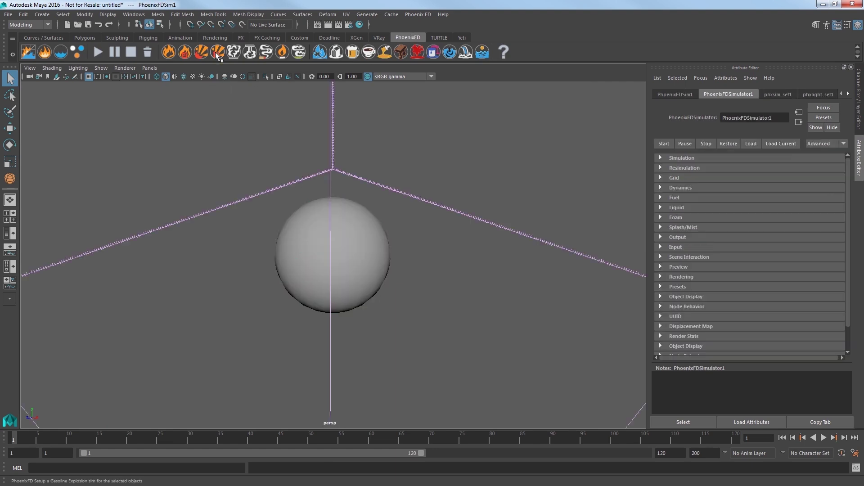
scroll(235, 309, down, 5)
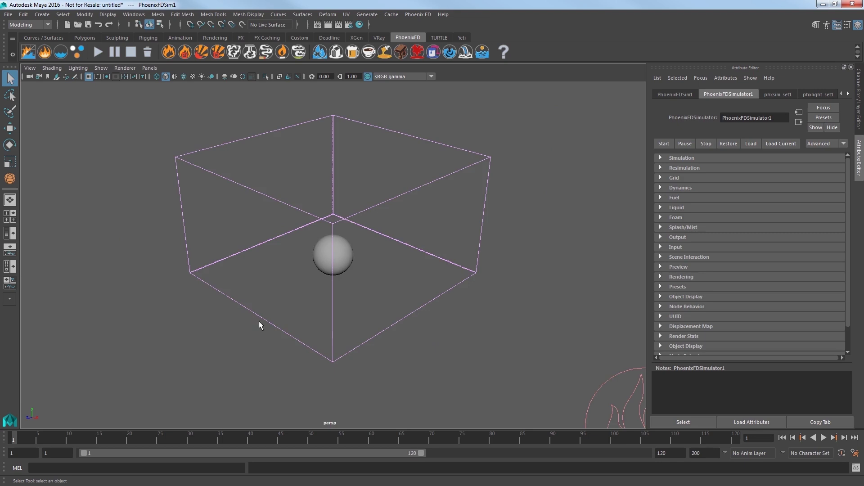
alt+drag(259, 320, 249, 316)
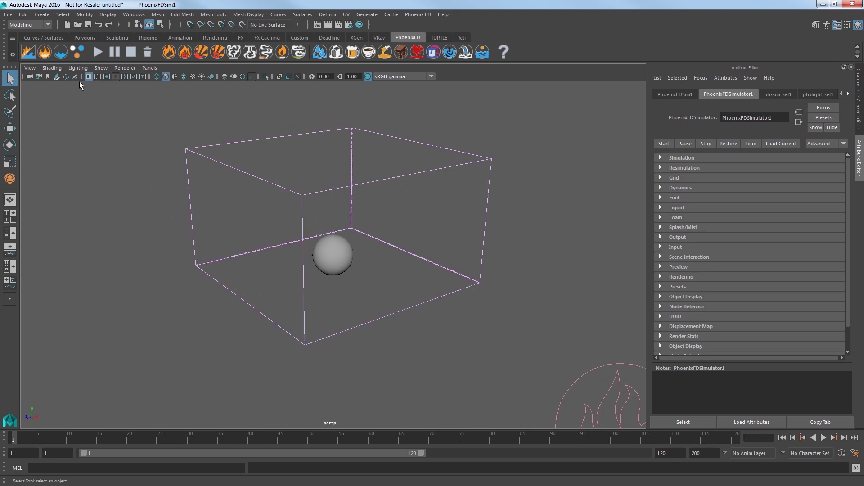
- Run the explosion simulation, stop it around frame 40, and view the explosion up close
click(99, 52)
scroll(173, 294, down, 4)
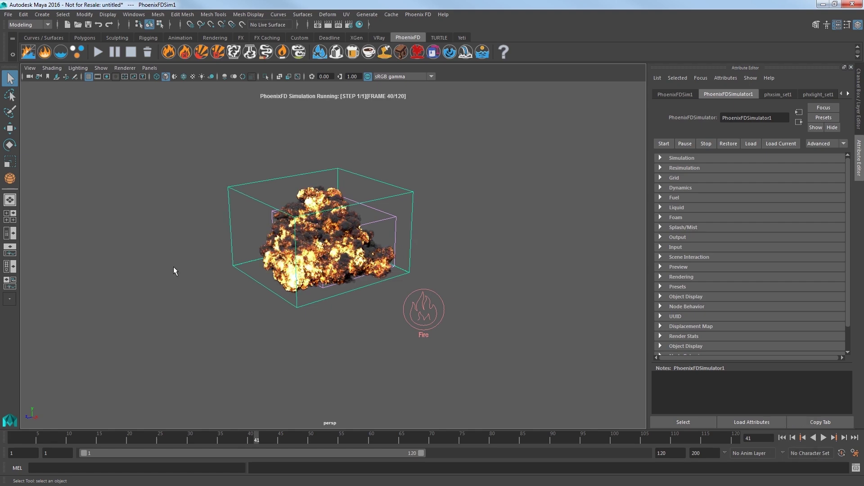
click(128, 56)
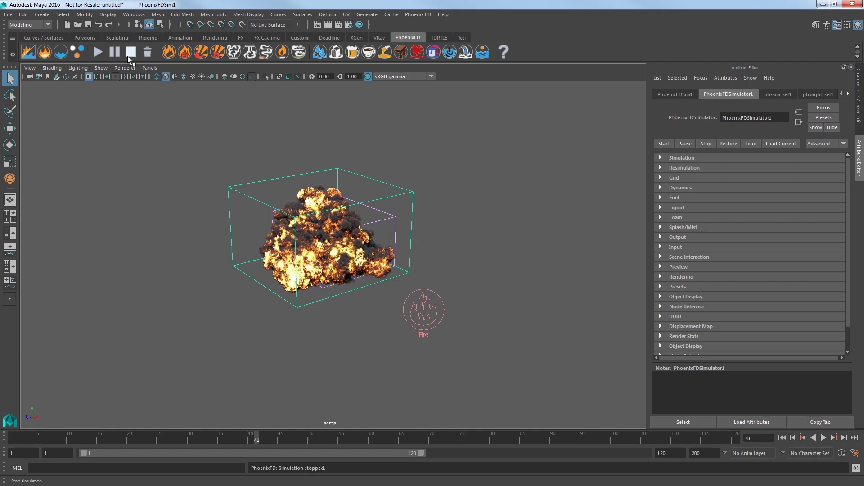
alt+drag(237, 290, 223, 318)
scroll(184, 288, up, 3)
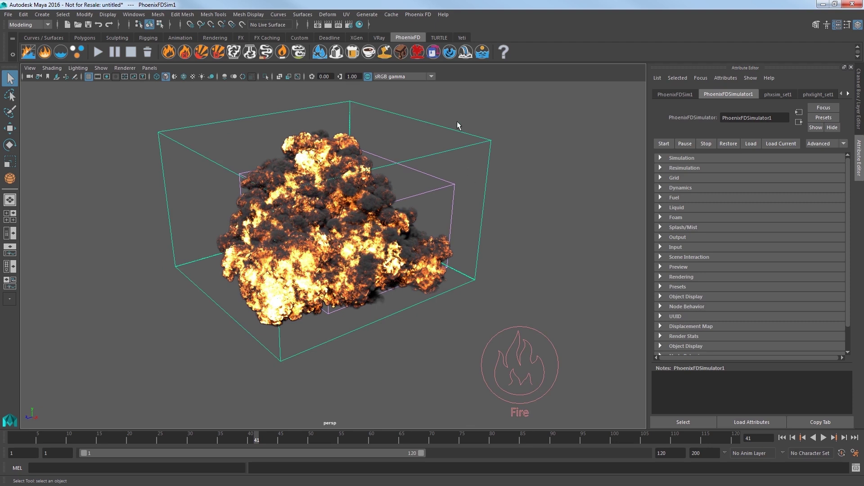
- Delete the simulation cache, the simulator grid and the Fire emitter
click(151, 53)
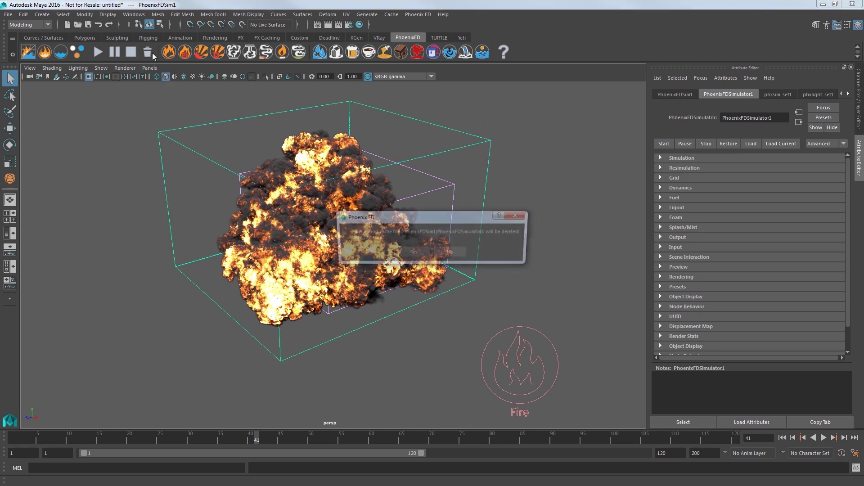
click(413, 253)
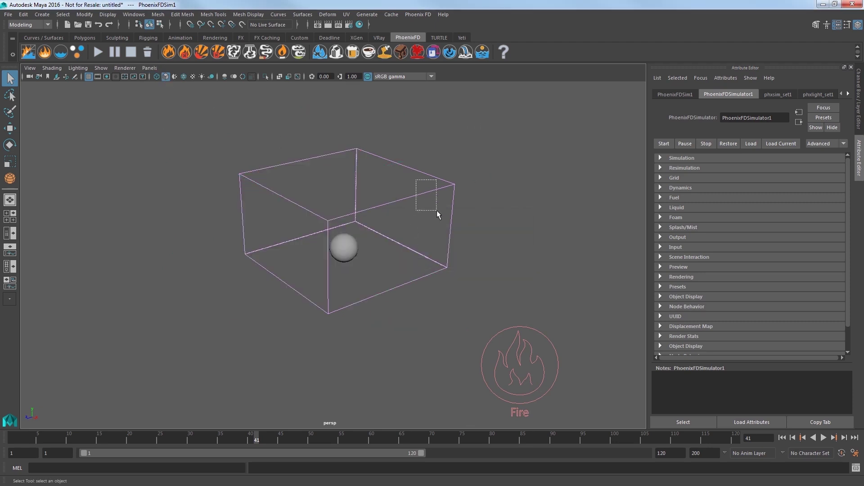
drag(436, 211, 439, 215)
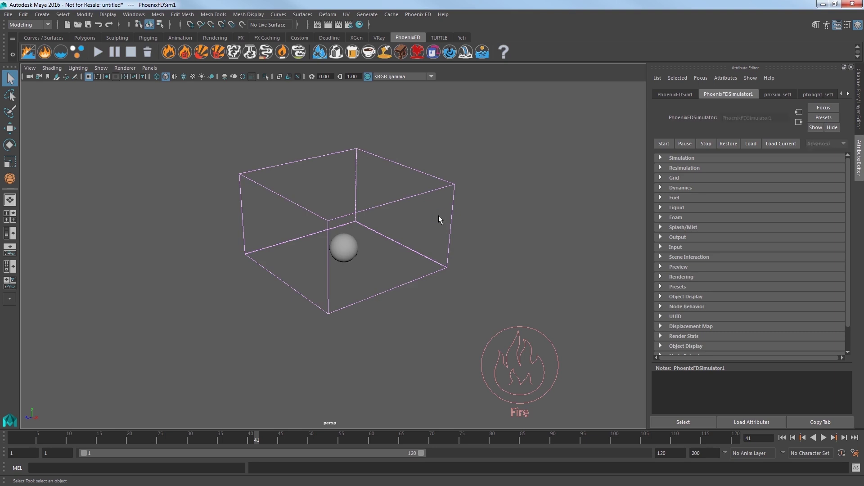
key(Delete)
drag(476, 289, 558, 399)
key(Delete)
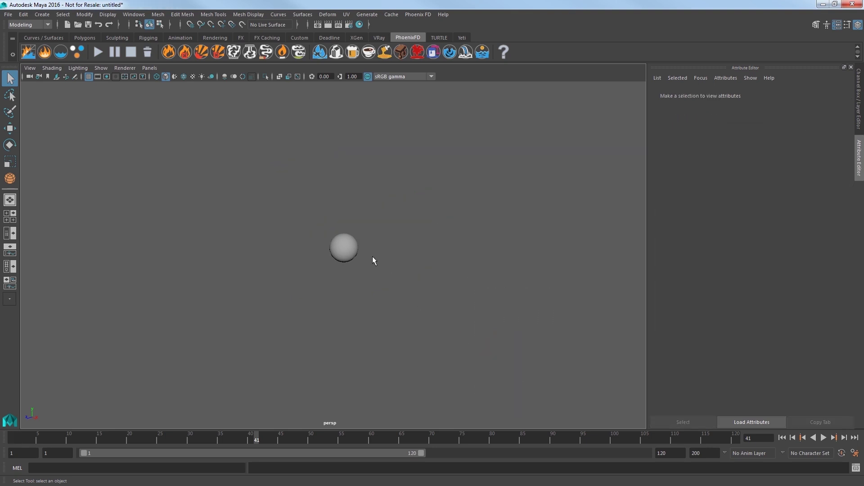
- Draw a new Phoenix FD fluid simulator box around the sphere
click(349, 247)
scroll(367, 258, up, 3)
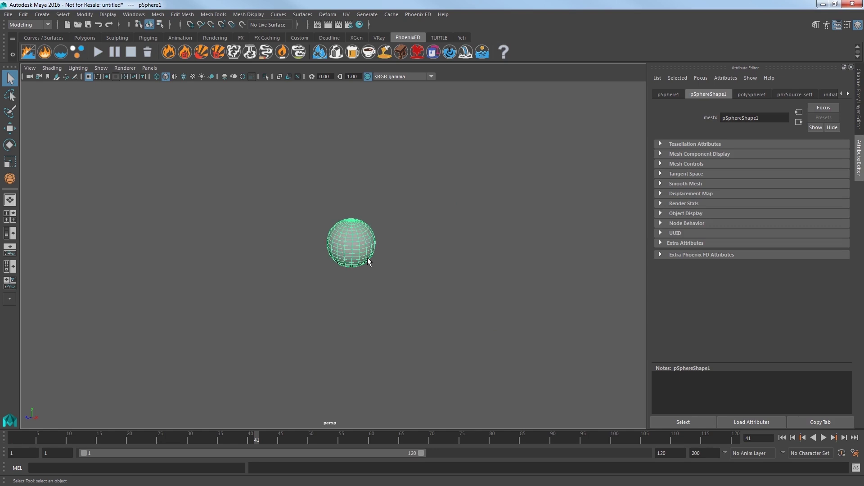
scroll(394, 262, down, 1)
alt+middle_drag(394, 262, 384, 265)
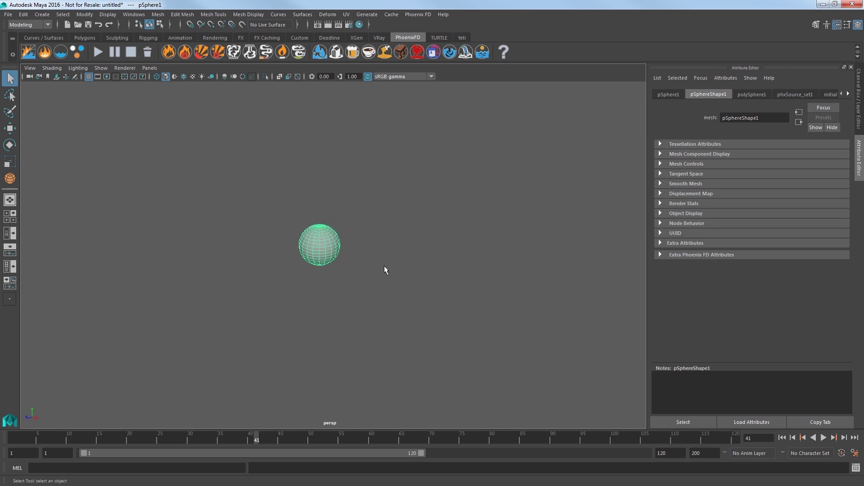
click(26, 57)
drag(217, 242, 419, 265)
click(403, 191)
alt+drag(403, 191, 363, 239)
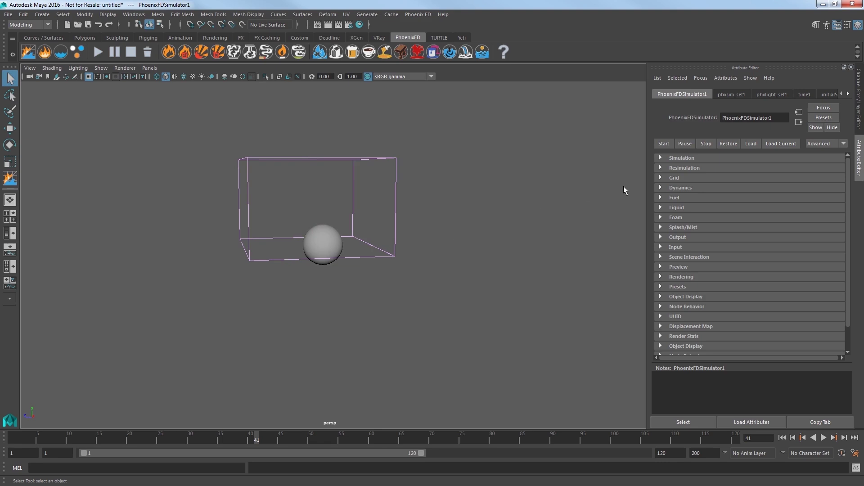
- Set the simulator grid's Units to meter
click(675, 179)
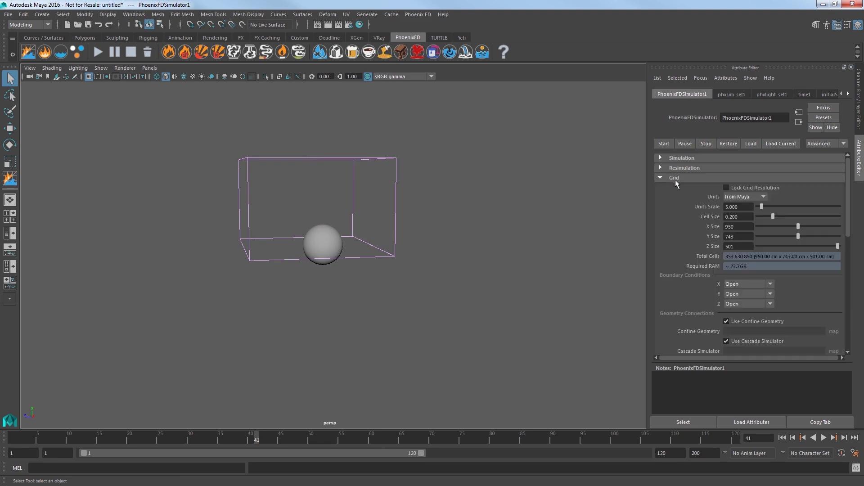
click(735, 195)
click(737, 244)
alt+middle_drag(417, 233, 447, 299)
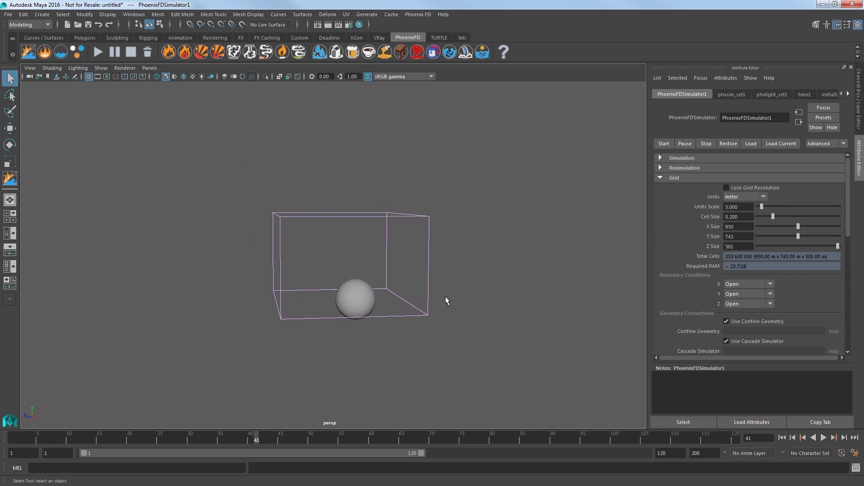
- Change the grid's Units Scale from 5 to 1 and check the new grid dimensions
click(368, 301)
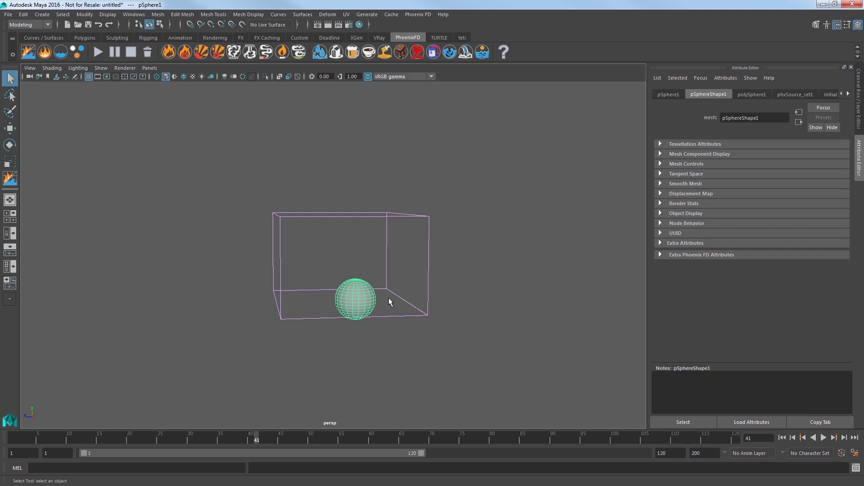
click(751, 95)
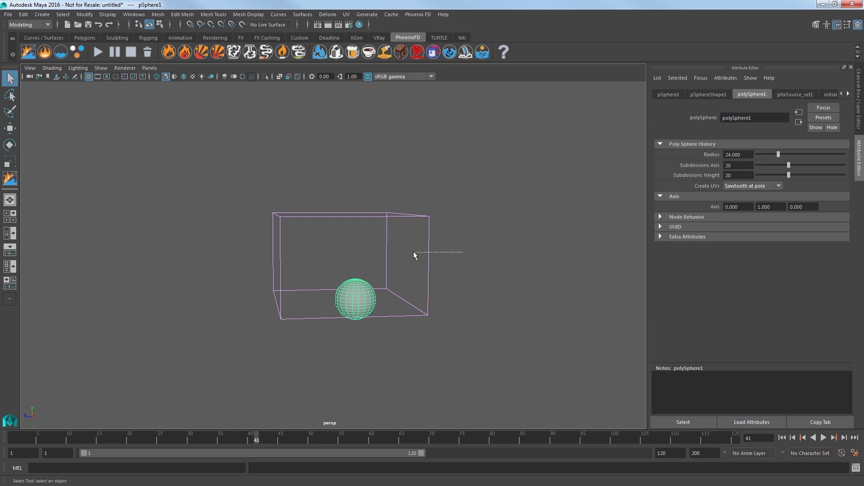
drag(415, 255, 414, 255)
drag(746, 207, 677, 204)
text(1)
key(Return)
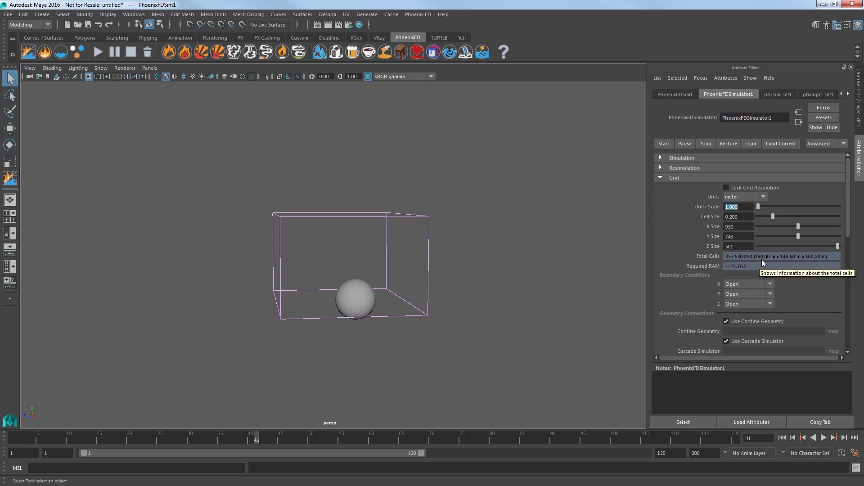
drag(759, 258, 771, 258)
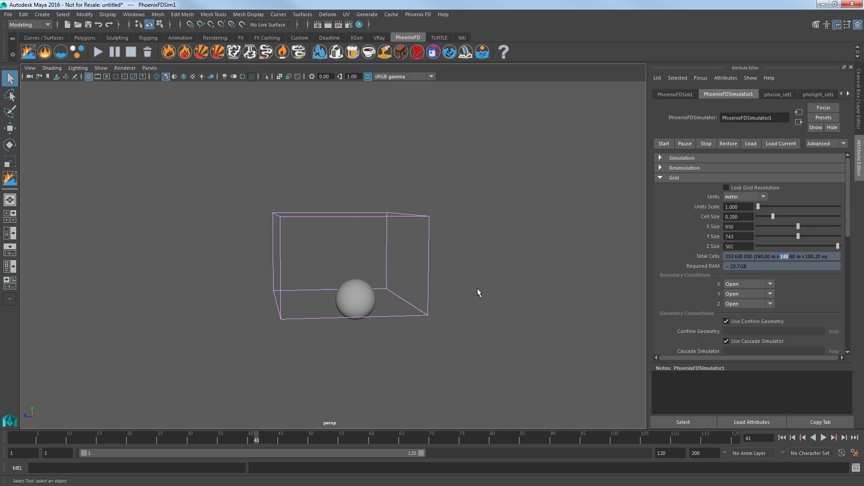
alt+drag(478, 293, 452, 293)
- Move the sphere up and sideways along X inside the grid
click(346, 287)
key(w)
middle_drag(328, 288, 328, 265)
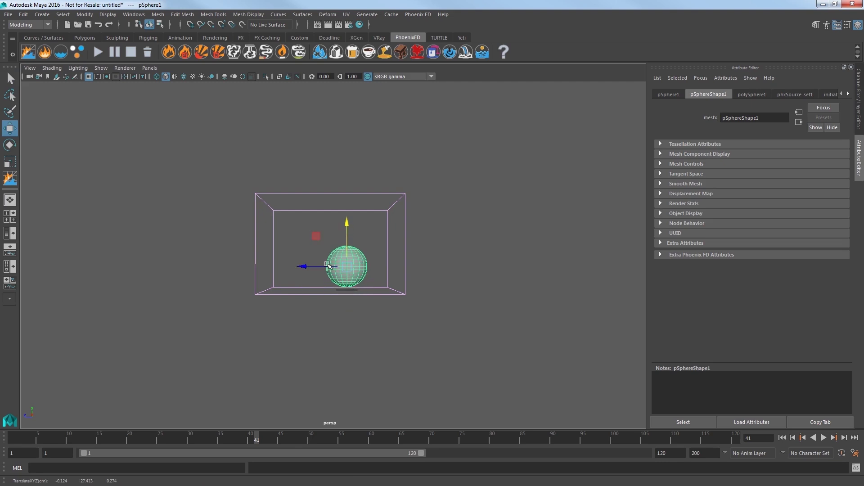
drag(328, 265, 376, 309)
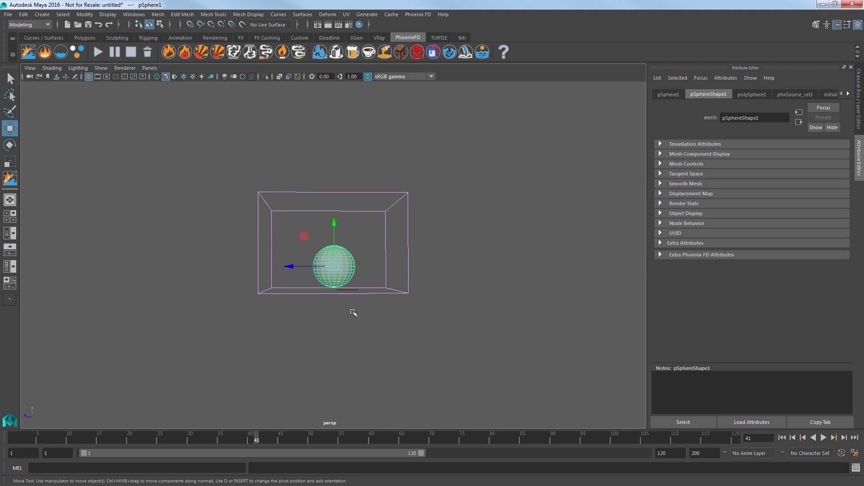
- Create a Fire source and add the sphere as its emitter
click(44, 52)
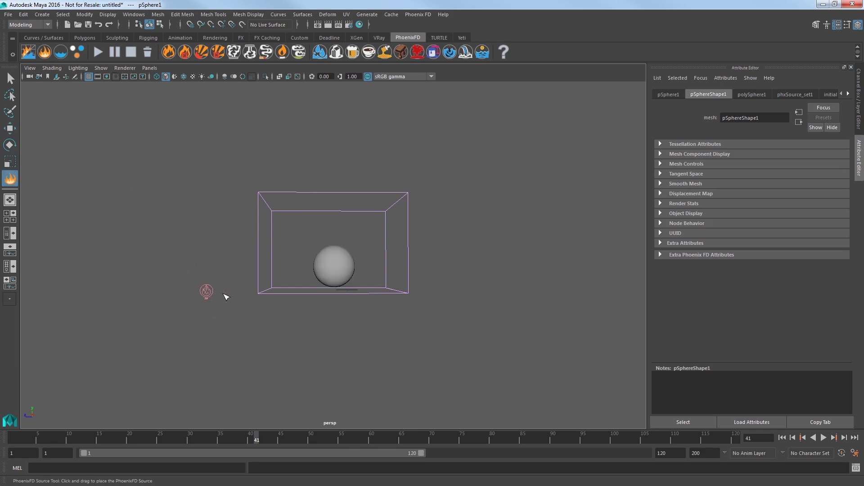
drag(226, 297, 223, 295)
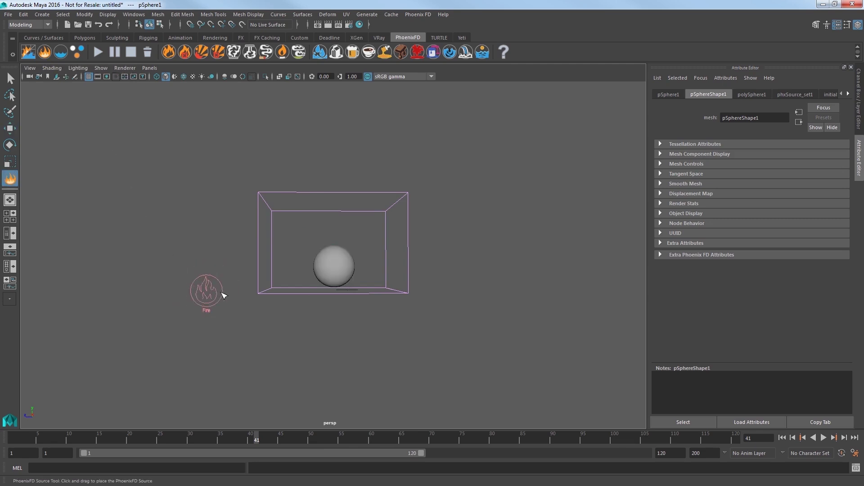
click(344, 266)
drag(179, 261, 225, 308)
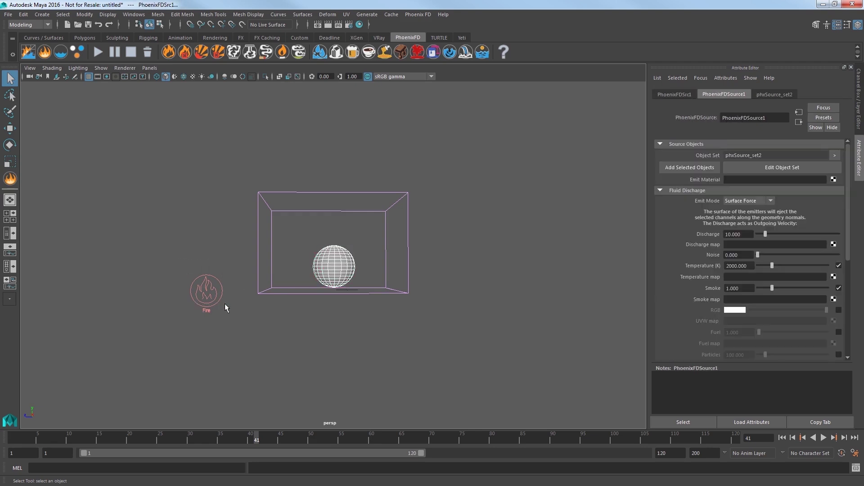
click(669, 168)
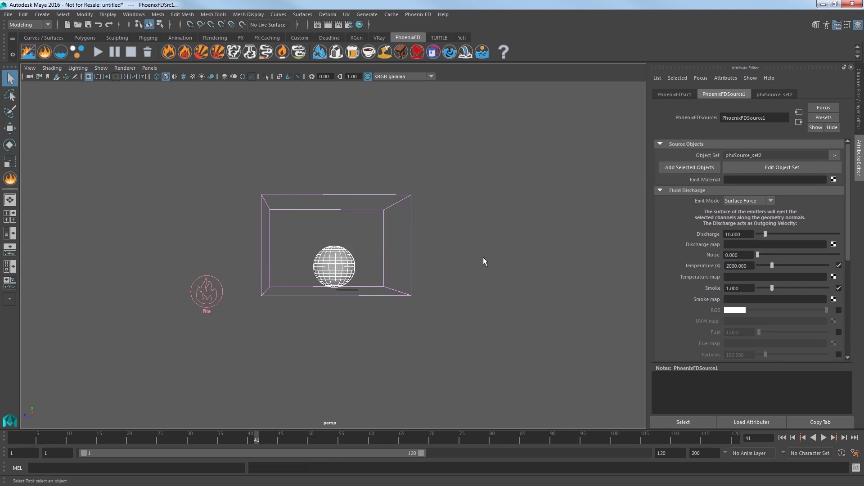
- Make the source emit fuel only, turning off temperature and smoke
click(838, 266)
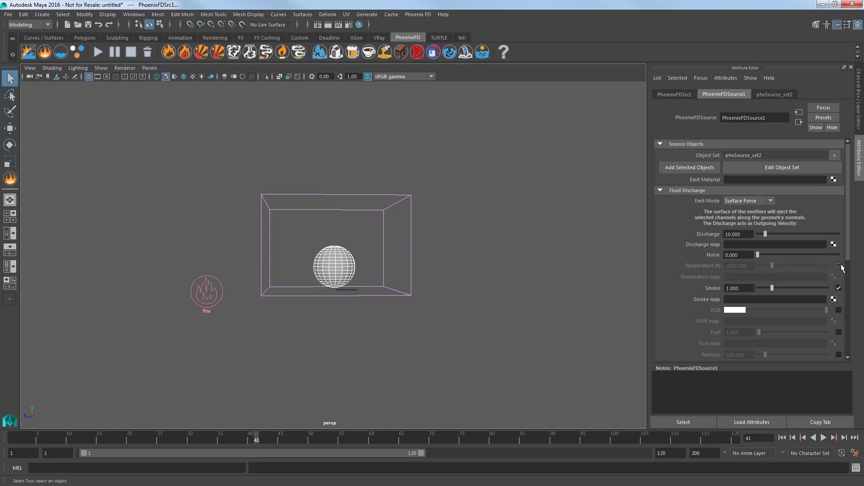
click(838, 288)
click(839, 332)
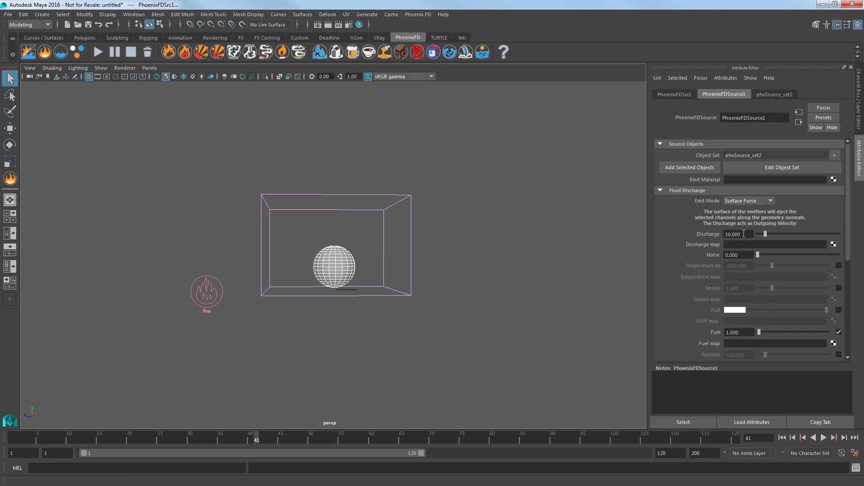
click(727, 233)
alt+drag(481, 314, 496, 317)
scroll(494, 317, up, 1)
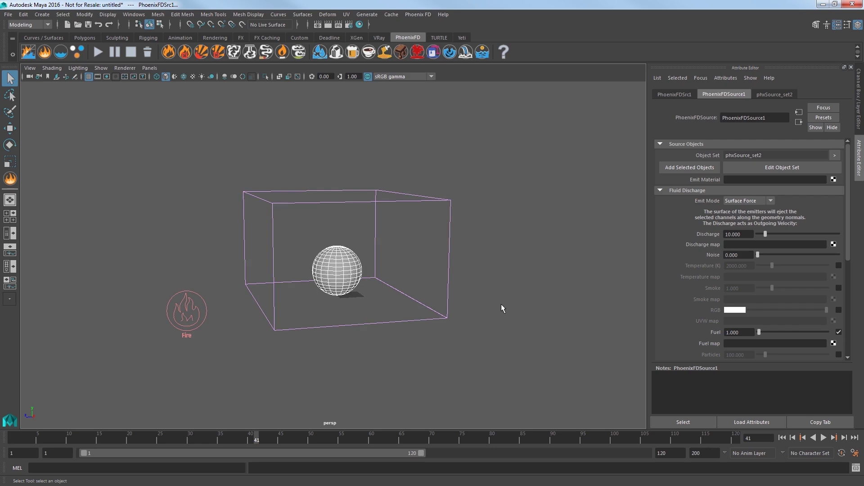
- Key the source's Discharge at 2200 on frame 1
click(781, 437)
drag(748, 234, 654, 239)
text(2200)
key(Return)
right_click(741, 234)
click(747, 248)
- Key the Discharge at 0 on frame 2
click(20, 439)
drag(745, 234, 667, 234)
text(0)
key(Return)
right_click(717, 234)
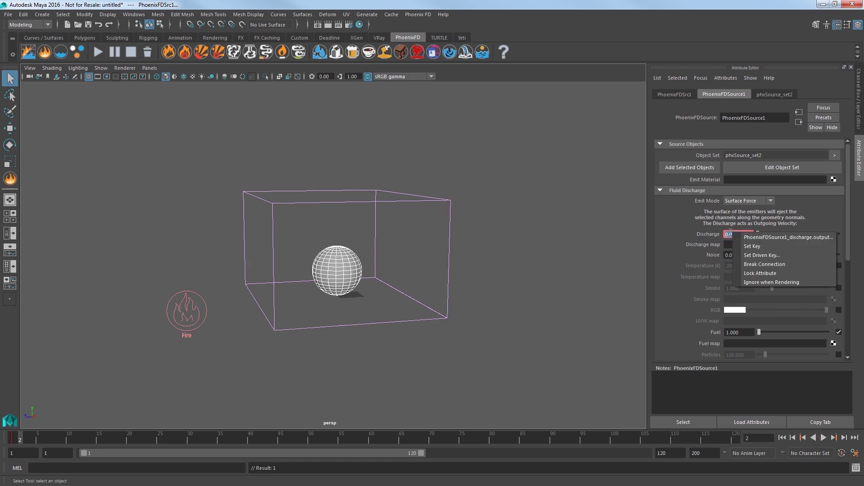
click(739, 242)
- Enable fuel burning on PhoenixFDSimulator1 and test-run the simulation
drag(488, 237, 442, 197)
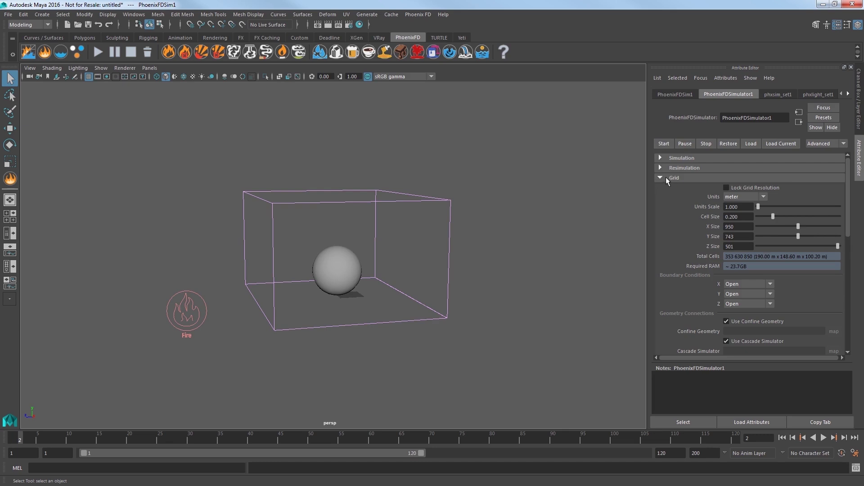
click(666, 179)
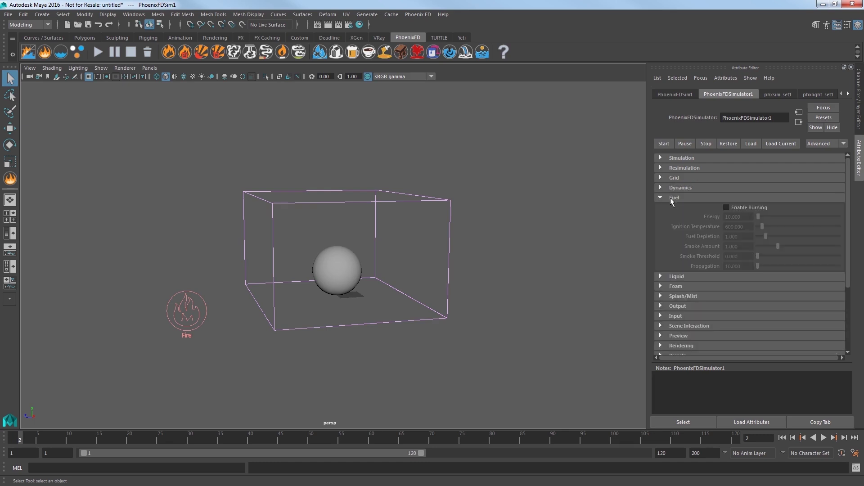
click(727, 207)
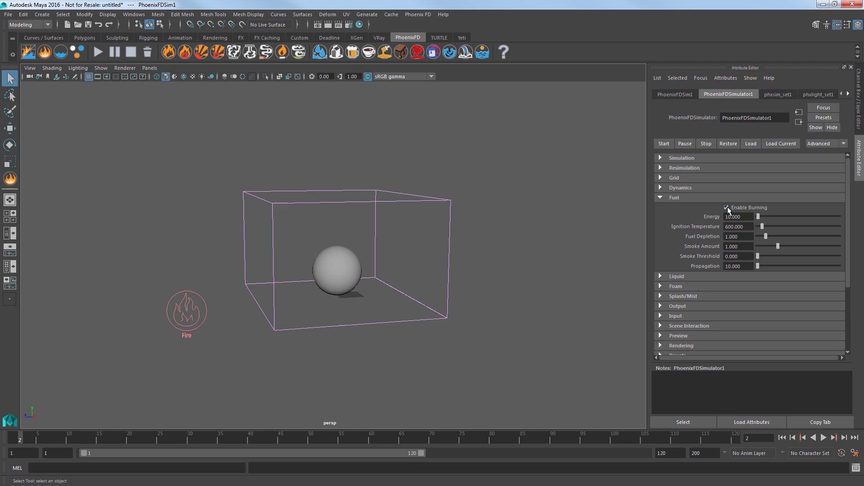
alt+drag(567, 246, 532, 253)
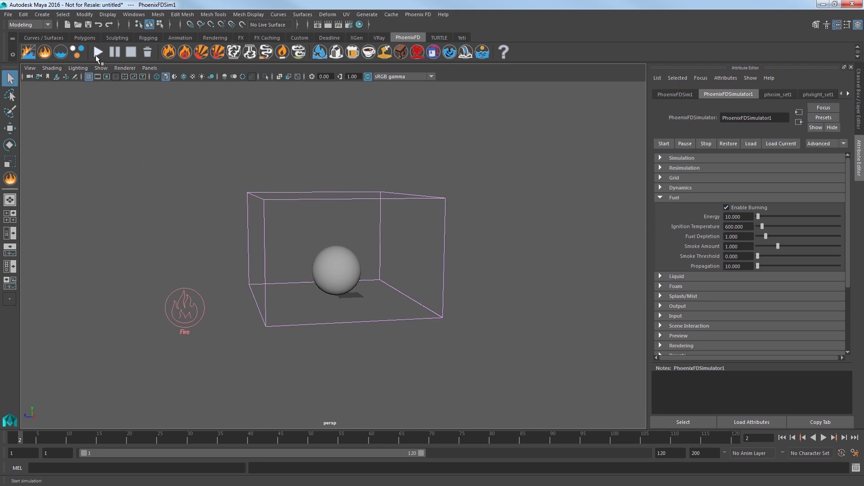
click(96, 55)
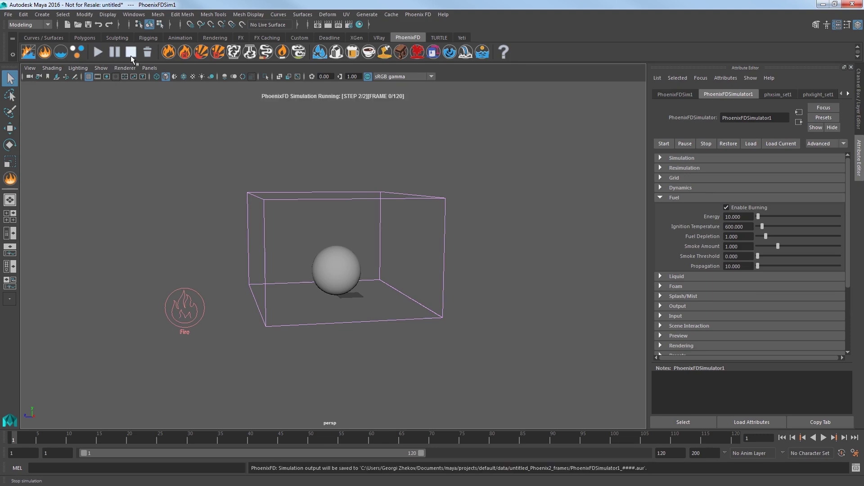
click(666, 197)
- Set the grid Cell Size to 1.5 and rerun the simulation to frame 6
click(675, 178)
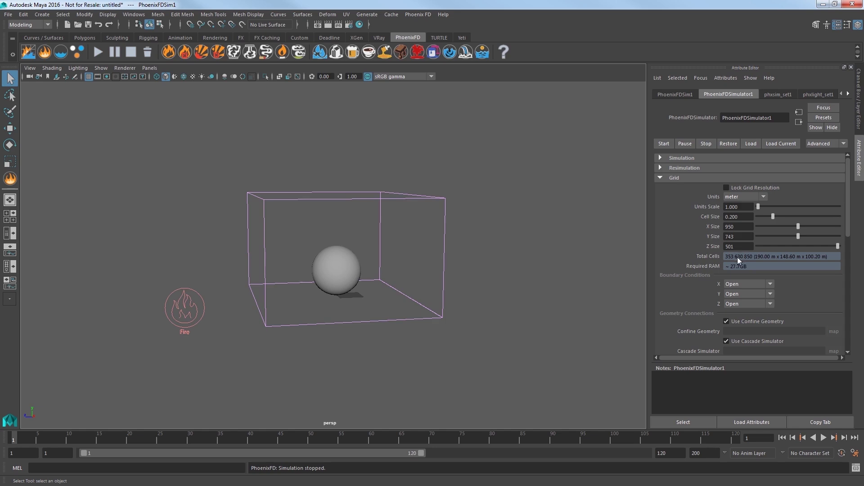
drag(751, 216, 697, 210)
text(1.5)
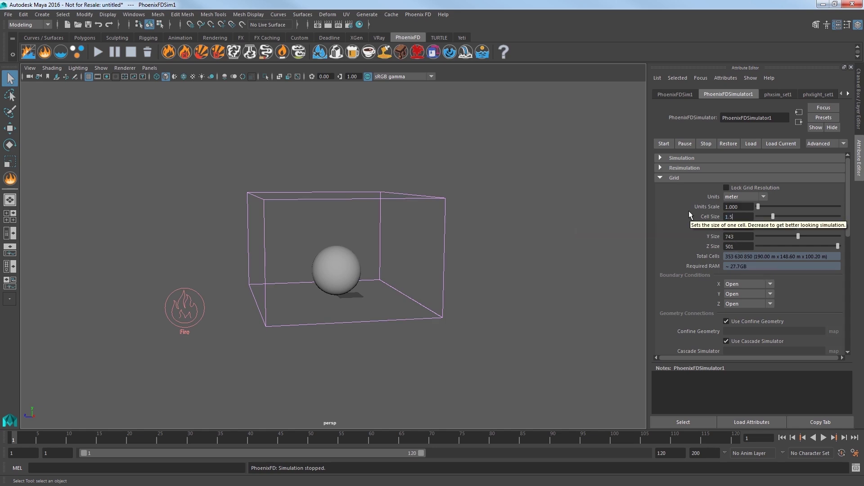
key(Return)
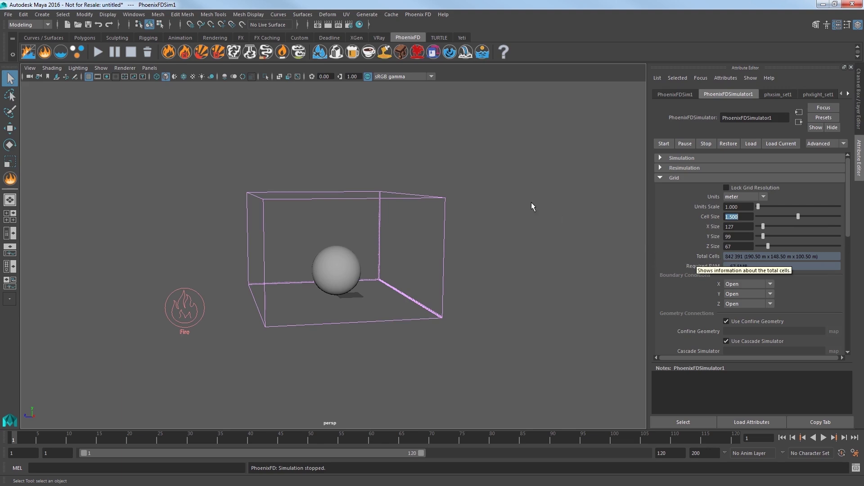
click(102, 53)
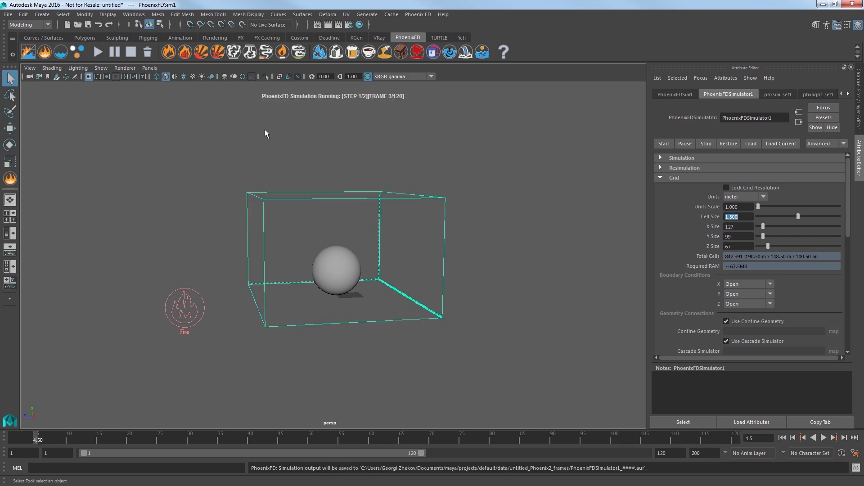
key(Escape)
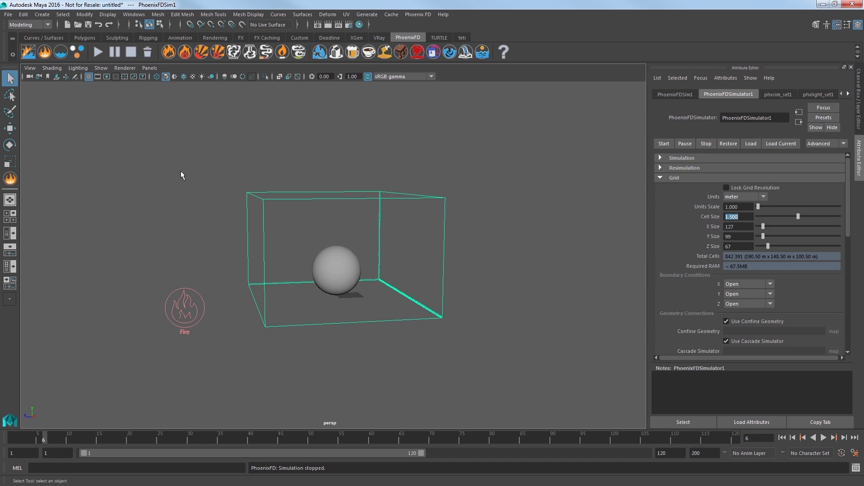
- Set the fuel Ignition Temperature to 290 and simulate until frame 9
click(666, 178)
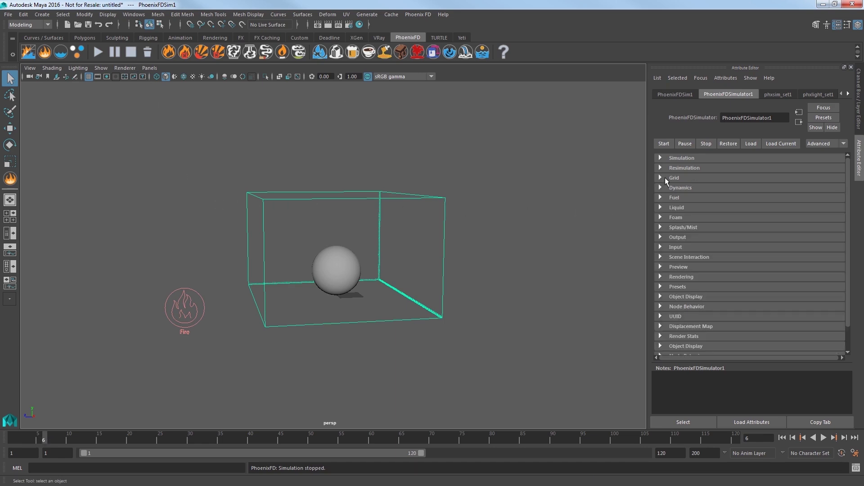
click(675, 198)
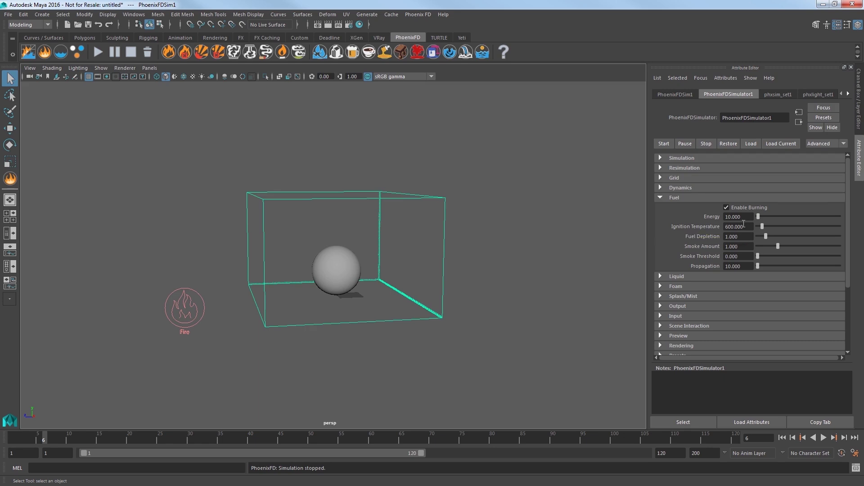
drag(746, 227, 708, 227)
text(290)
key(Return)
click(98, 50)
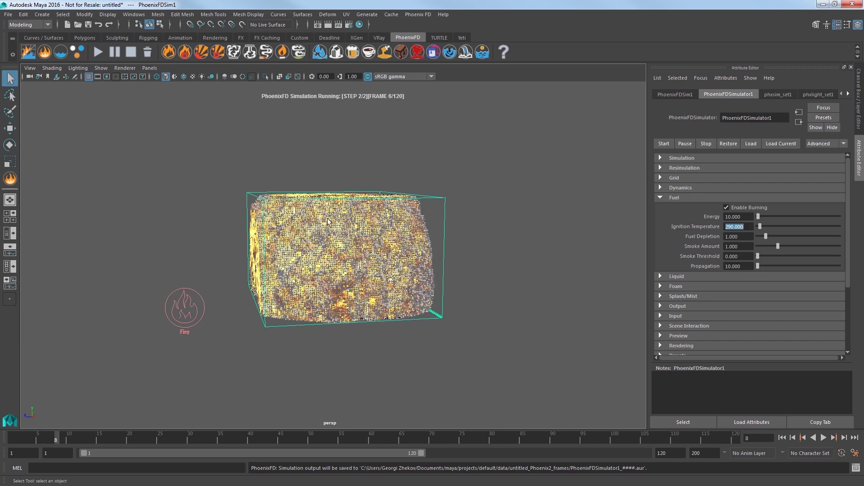
click(131, 51)
- Expand the simulator's Preview settings and show the GPU Shade Preview options
alt+drag(248, 259, 288, 270)
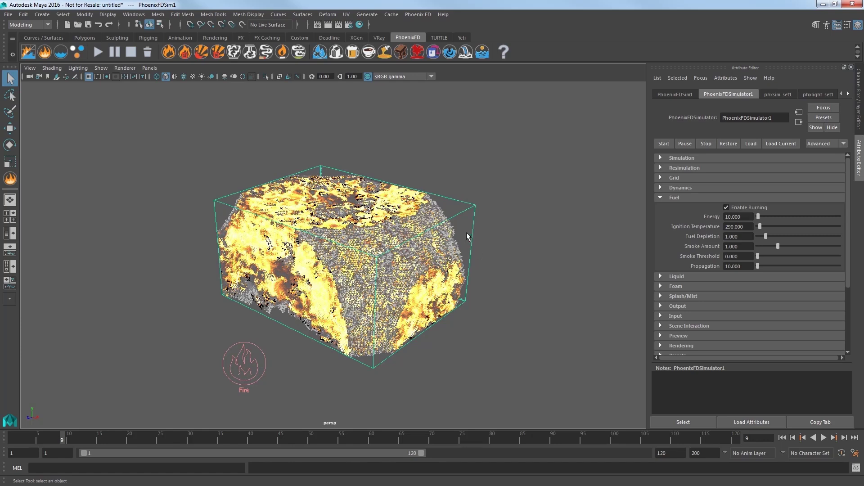
click(663, 197)
click(676, 266)
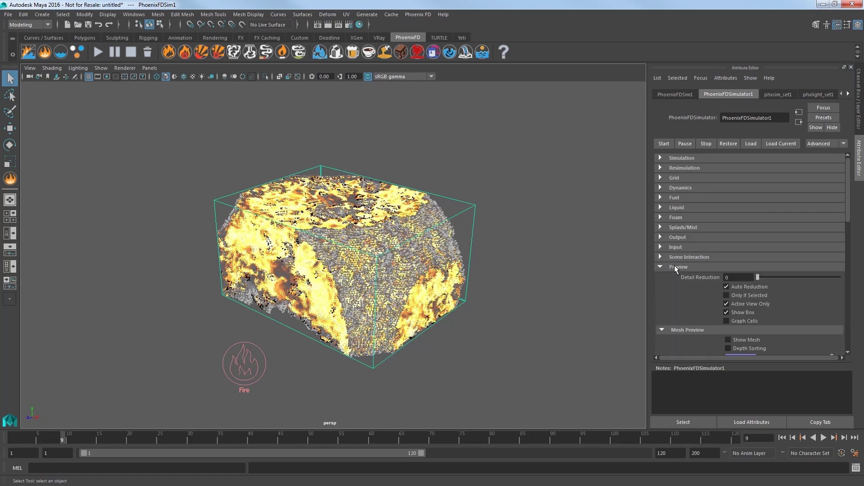
scroll(687, 287, down, 10)
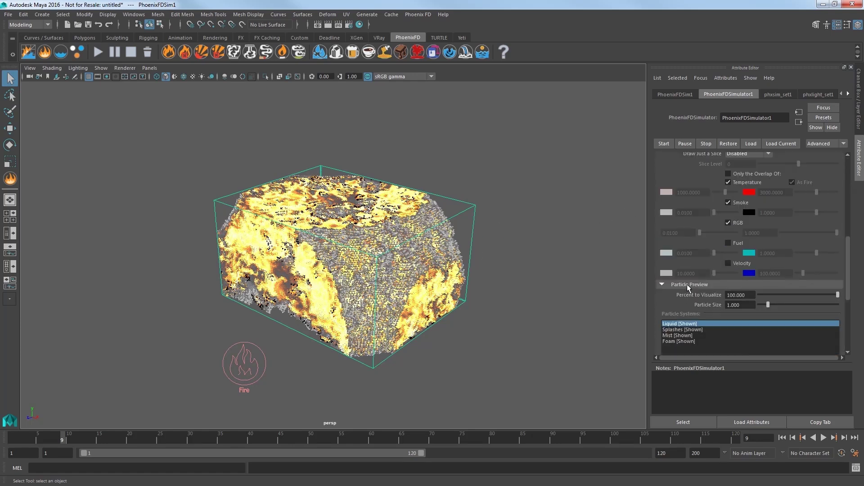
scroll(687, 286, down, 2)
click(685, 285)
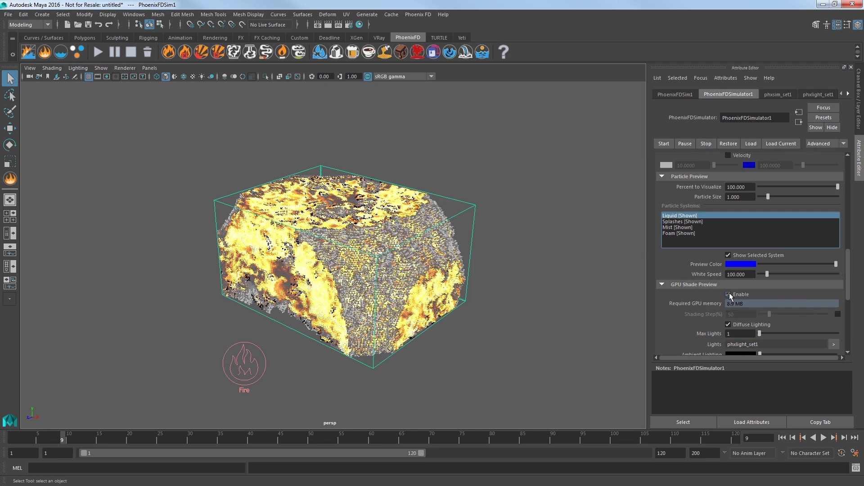
- Enable GPU shade preview and set Adaptive Grid to Temperature/Liquid
alt+drag(531, 270, 521, 225)
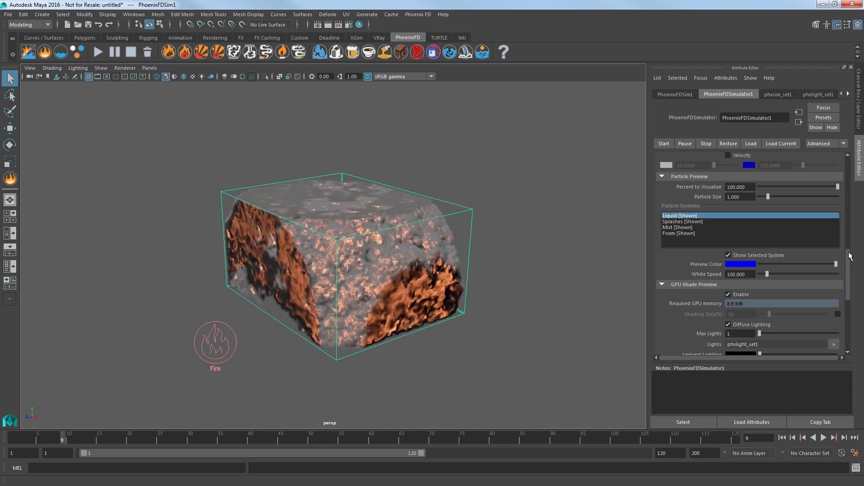
scroll(850, 256, up, 15)
click(674, 167)
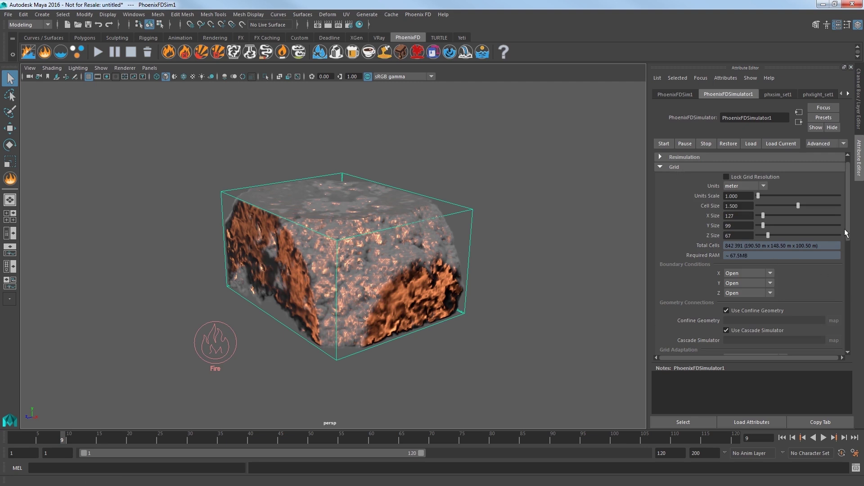
scroll(848, 229, down, 7)
click(741, 262)
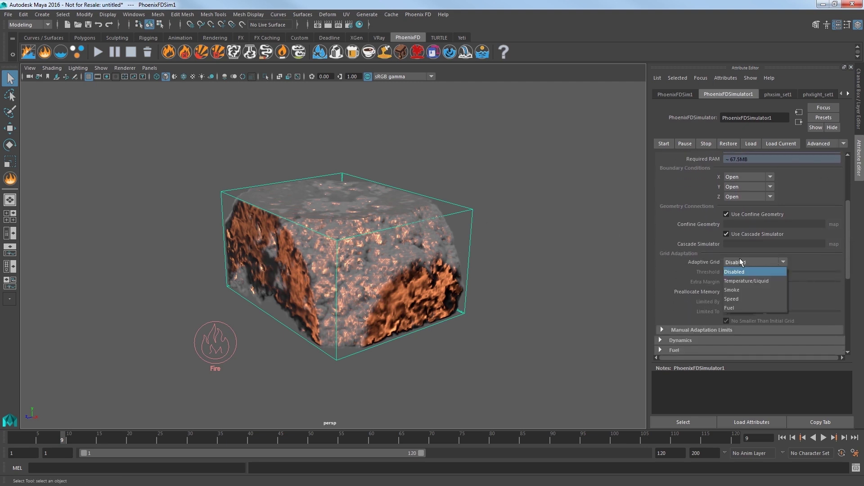
click(742, 281)
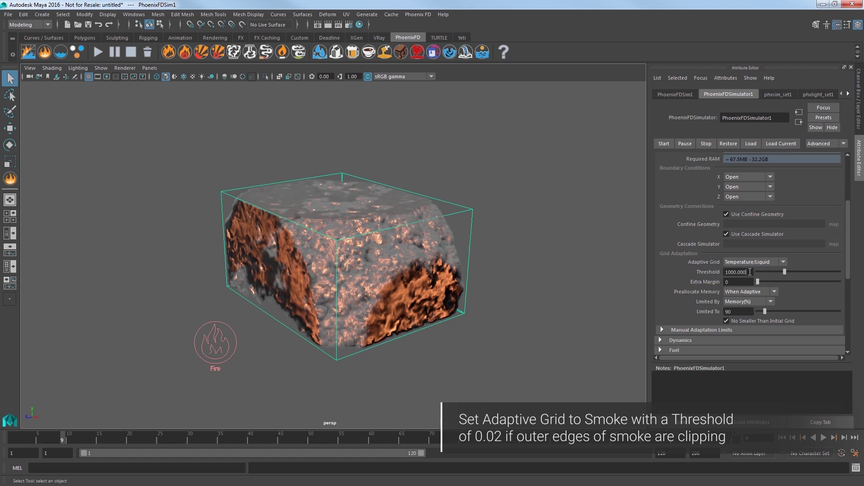
- Set the adaptation Threshold to 800 and restart the simulation
double_click(737, 272)
text(800)
key(Return)
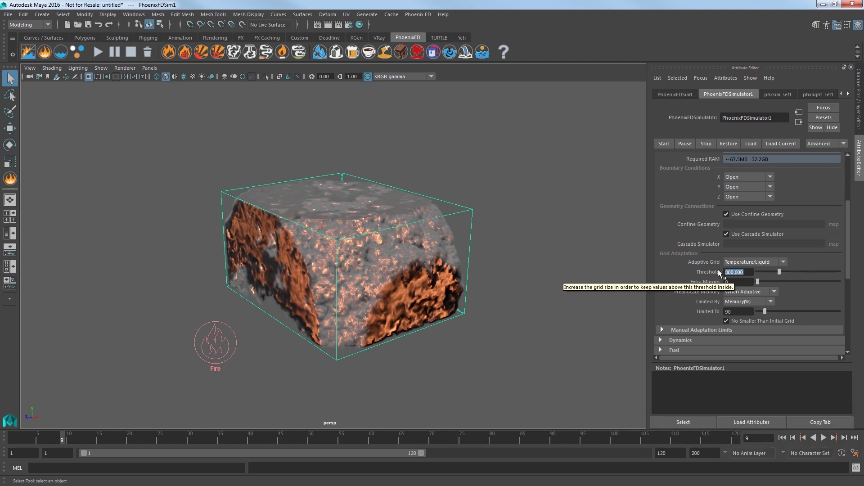
click(98, 53)
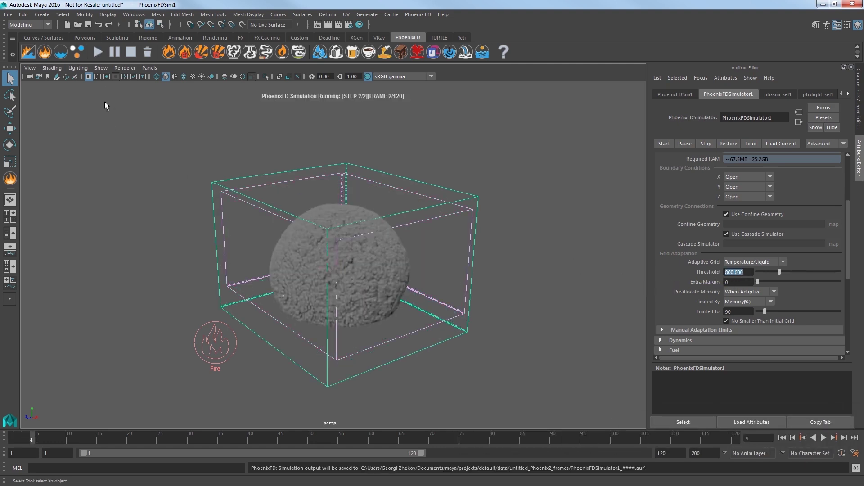
alt+drag(175, 245, 168, 226)
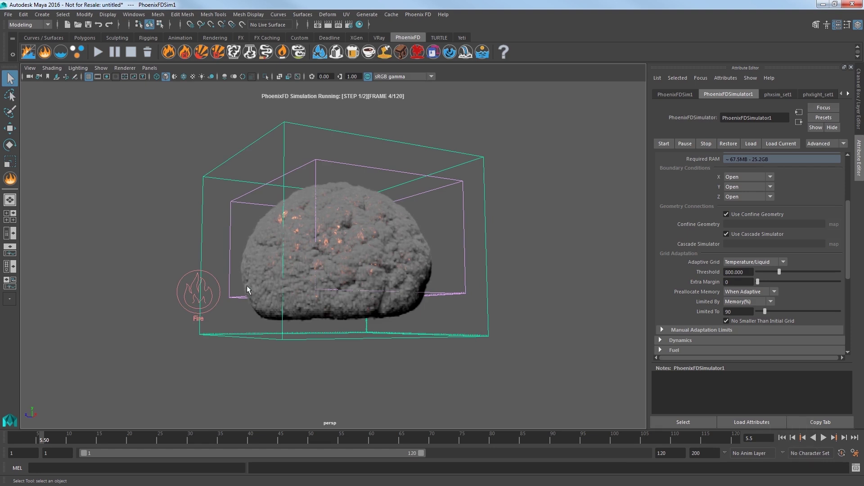
alt+drag(203, 270, 186, 232)
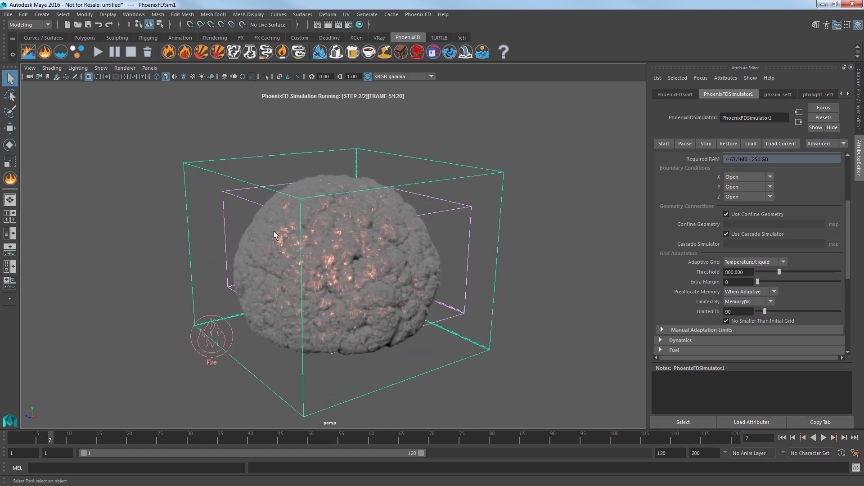
- Stop and rewind the simulation, set Y boundary to Jammed(-), then restart it
click(130, 52)
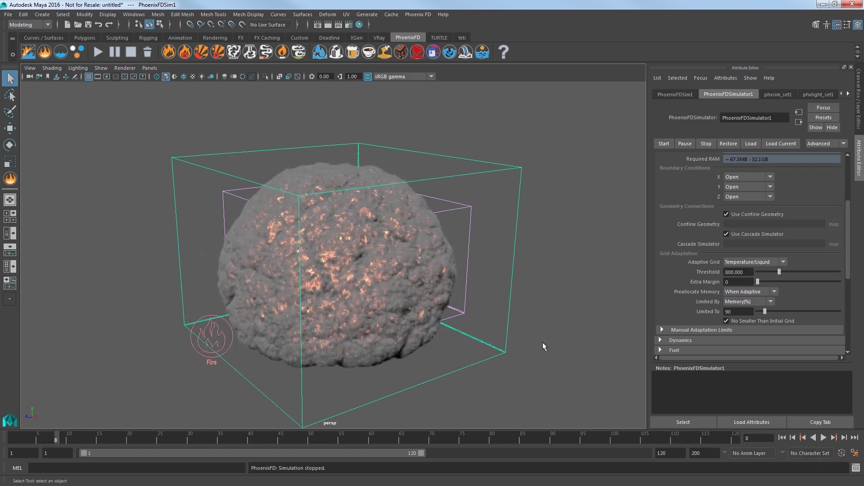
click(782, 438)
click(741, 187)
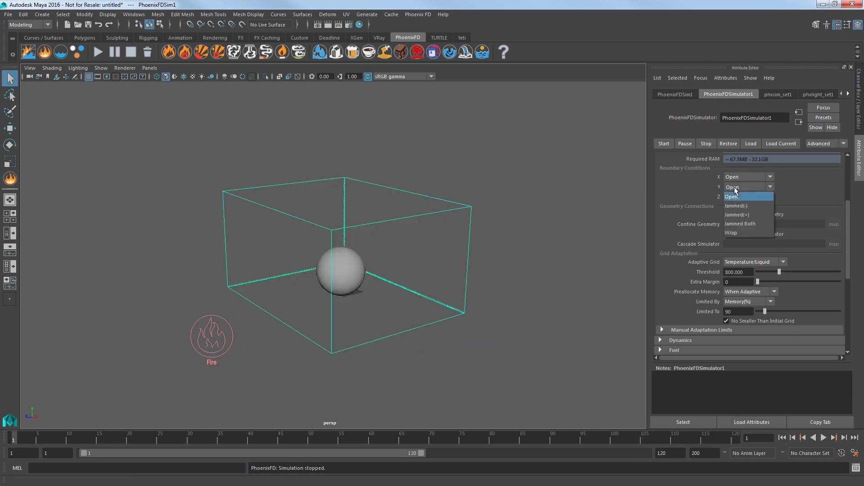
click(739, 206)
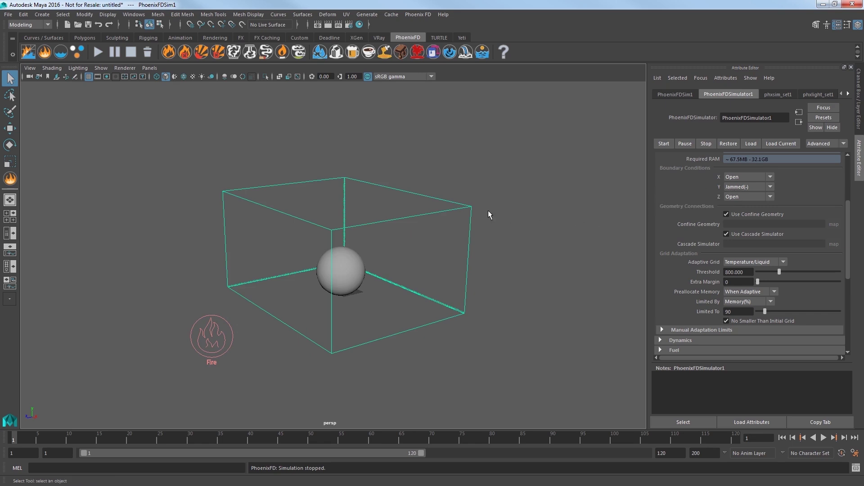
click(98, 52)
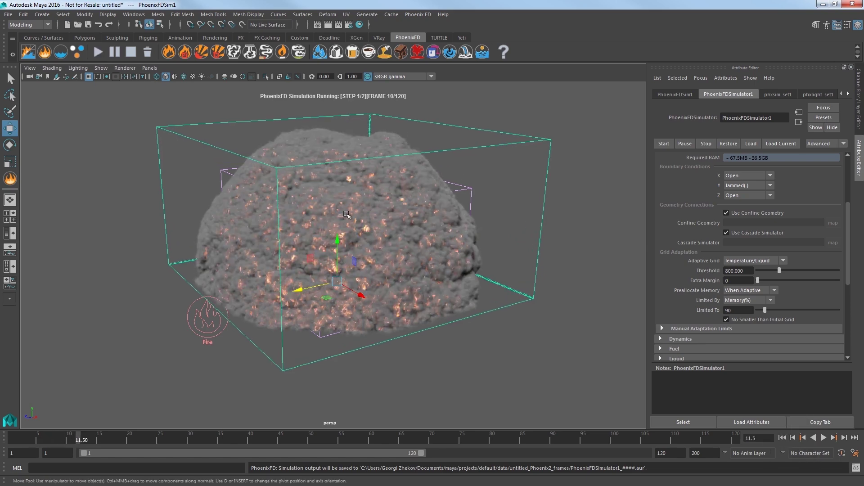
- Stop the simulation and set the conservation Quality to 80 under Dynamics
click(134, 53)
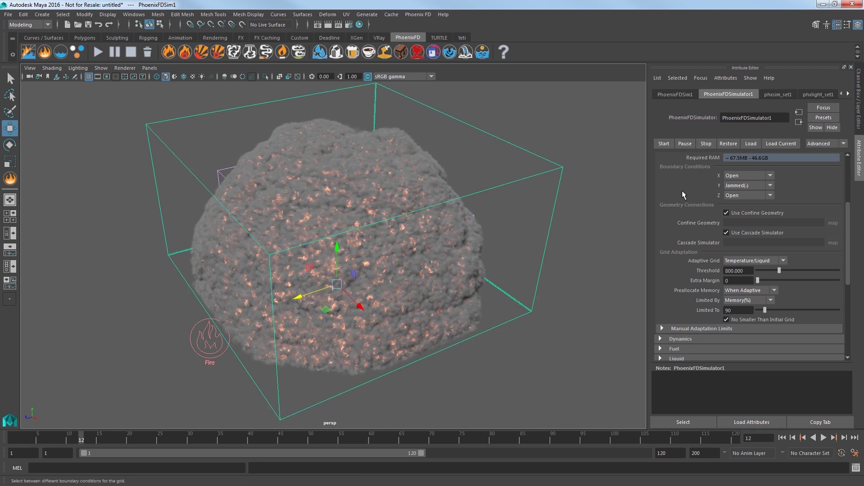
scroll(682, 197, down, 4)
click(679, 232)
scroll(679, 235, down, 5)
scroll(679, 236, down, 1)
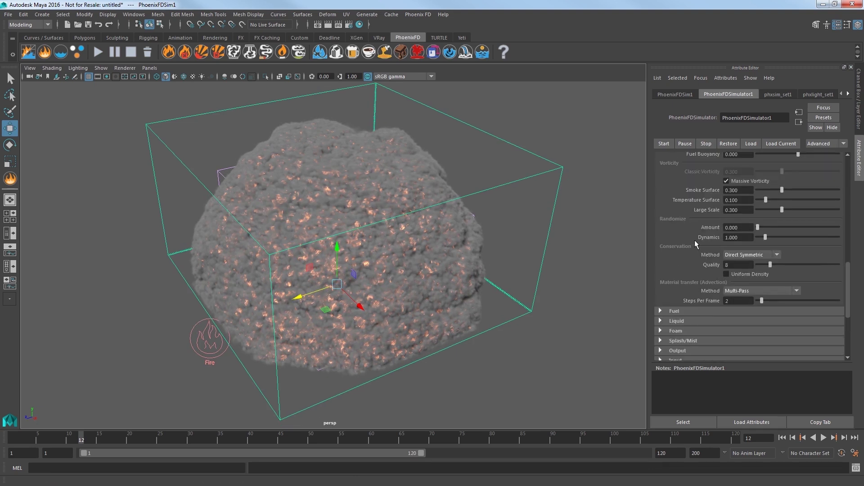
double_click(729, 266)
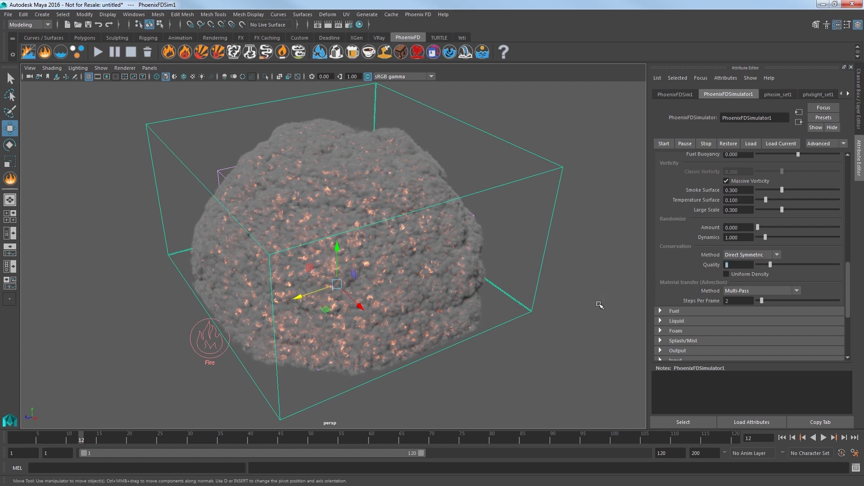
alt+drag(588, 310, 579, 303)
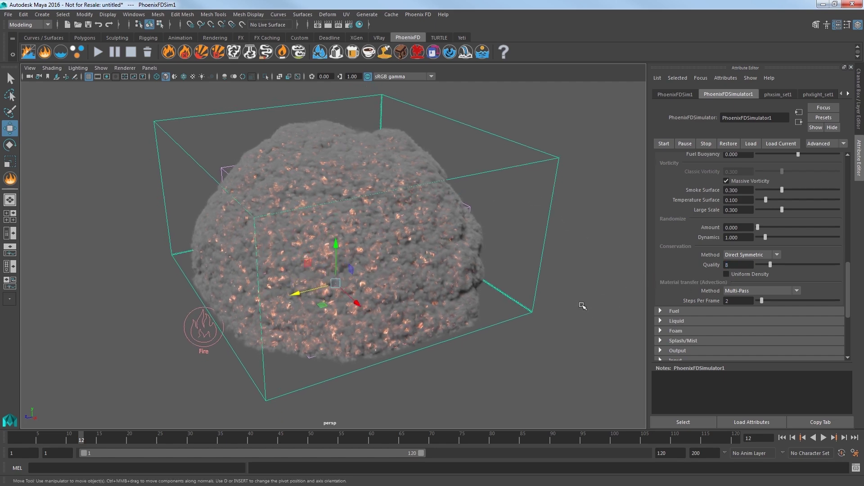
double_click(729, 265)
text(80)
key(Return)
- Enable Uniform Density and set Steps Per Frame to 1
click(727, 275)
double_click(734, 301)
text(1)
key(Return)
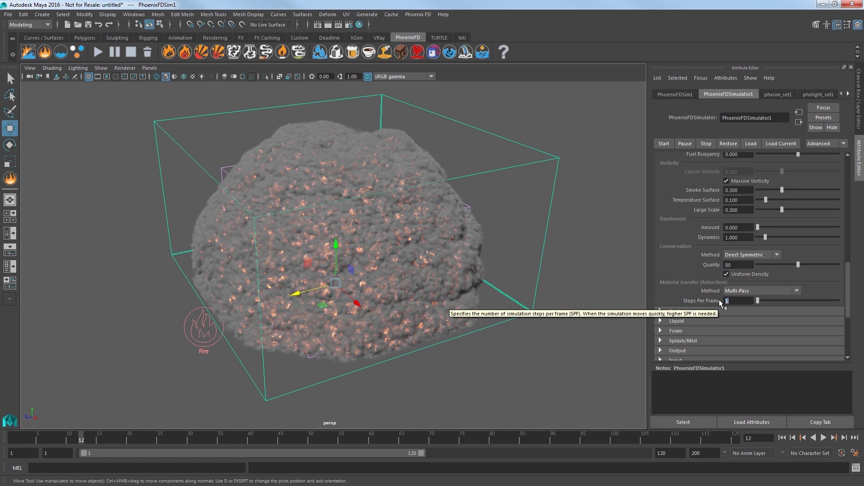
- Run the simulation to preview it, then reset it to frame 1
click(98, 52)
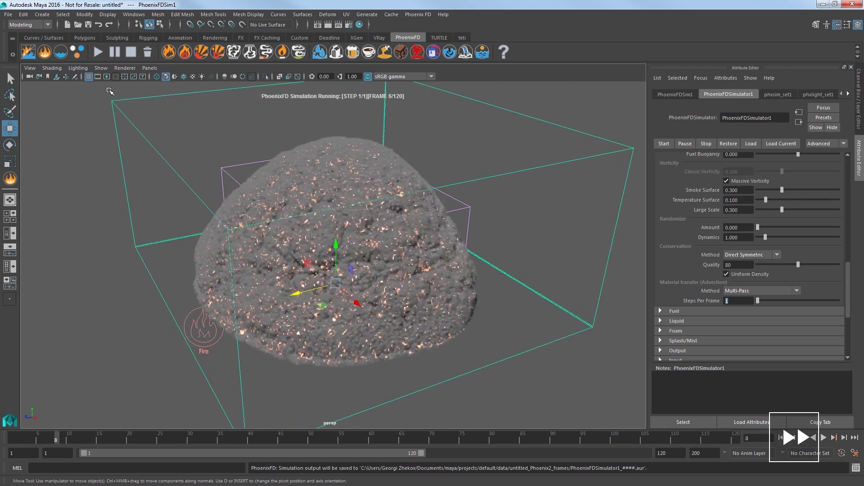
alt+drag(183, 198, 223, 221)
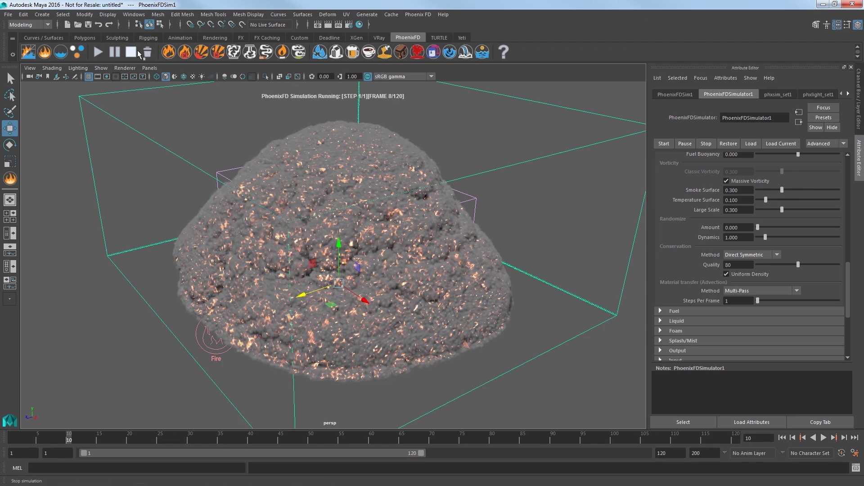
click(782, 438)
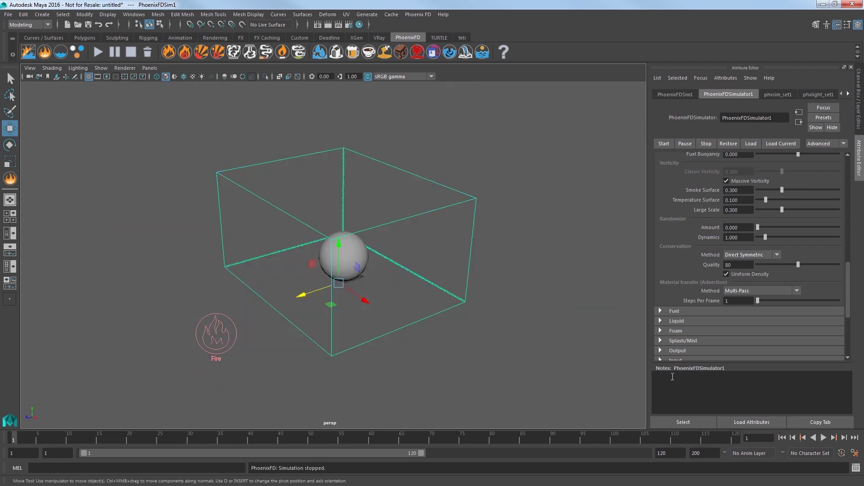
- Select the fire source and set its Noise to 10
click(228, 345)
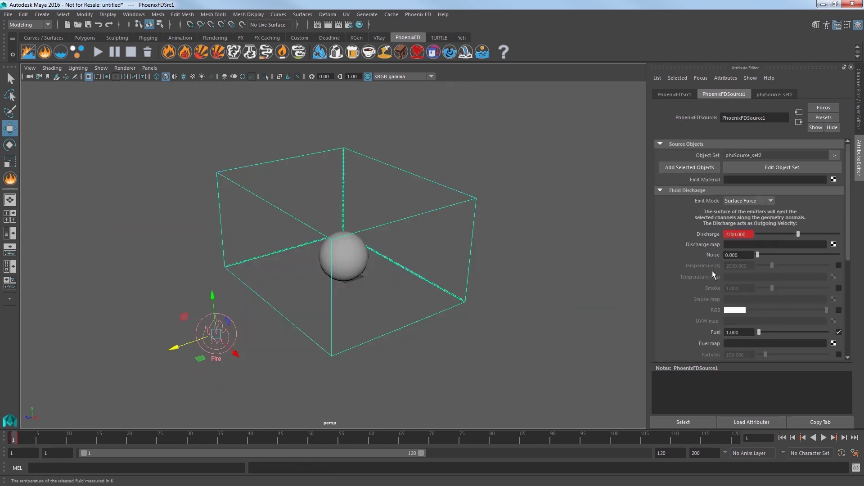
click(731, 255)
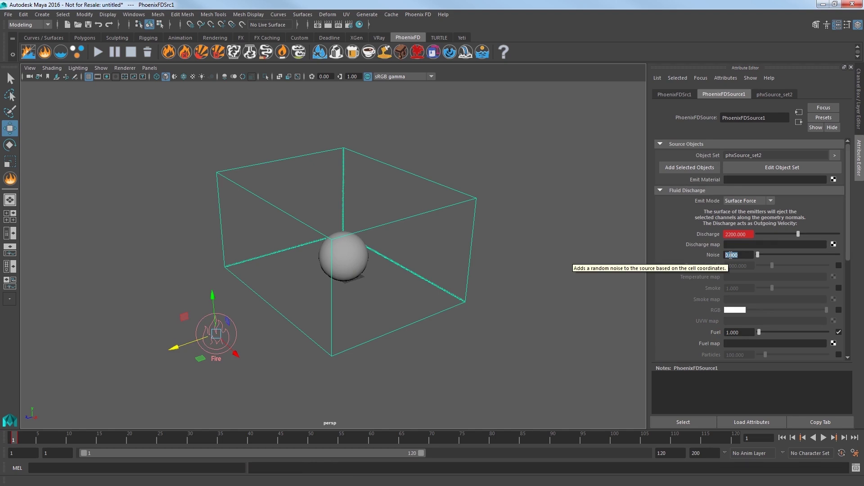
text(10)
key(Return)
- Select the simulator container and set the fuel Smoke Amount to 0.4
drag(468, 170, 485, 219)
alt+middle_drag(502, 298, 489, 282)
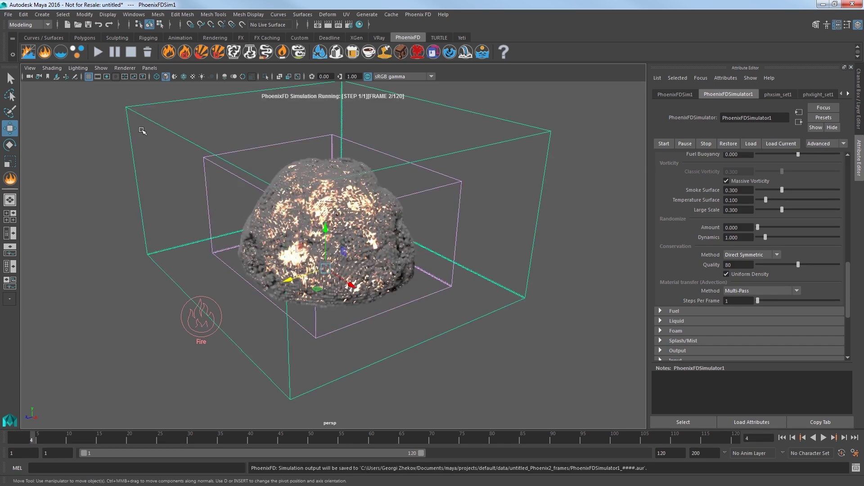
mouse_move(276, 223)
alt+mouse_down()
mouse_move(283, 228)
mouse_move(272, 219)
alt+mouse_up()
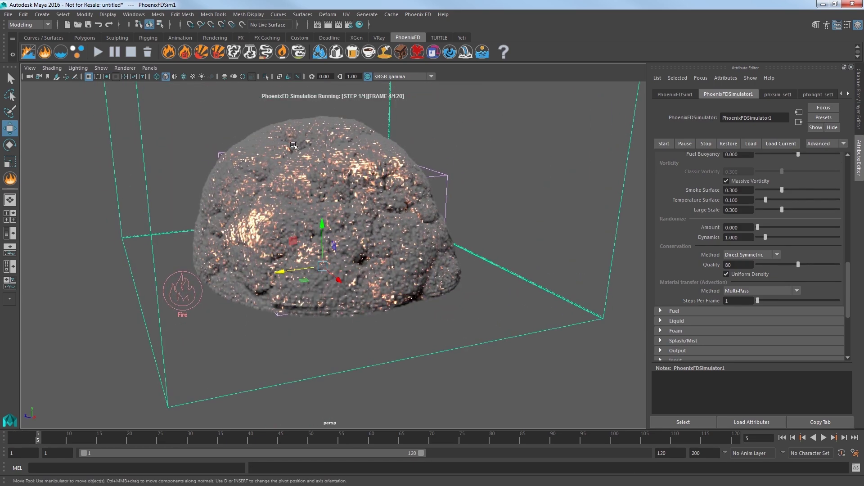
drag(848, 275, 854, 217)
click(696, 281)
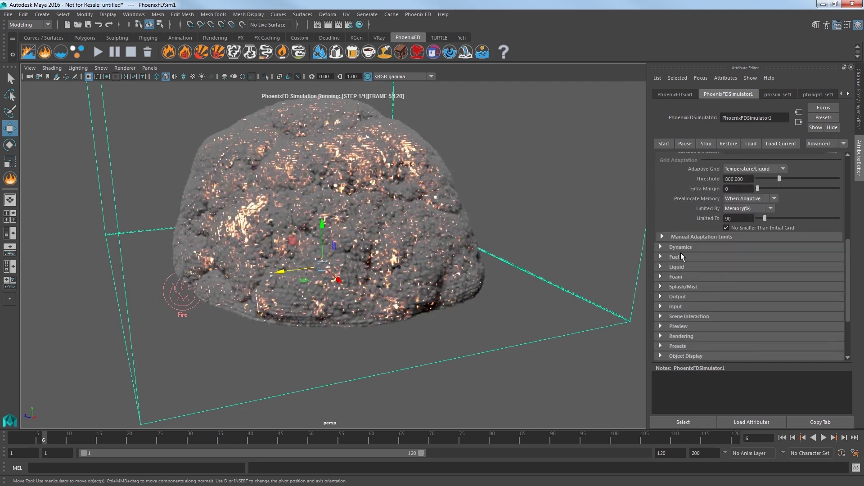
click(681, 253)
scroll(677, 267, down, 2)
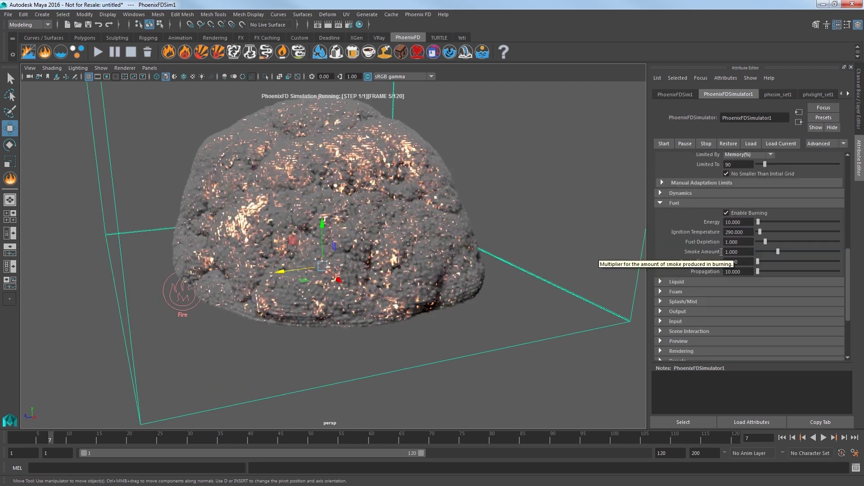
click(732, 252)
text(0.4)
key(Return)
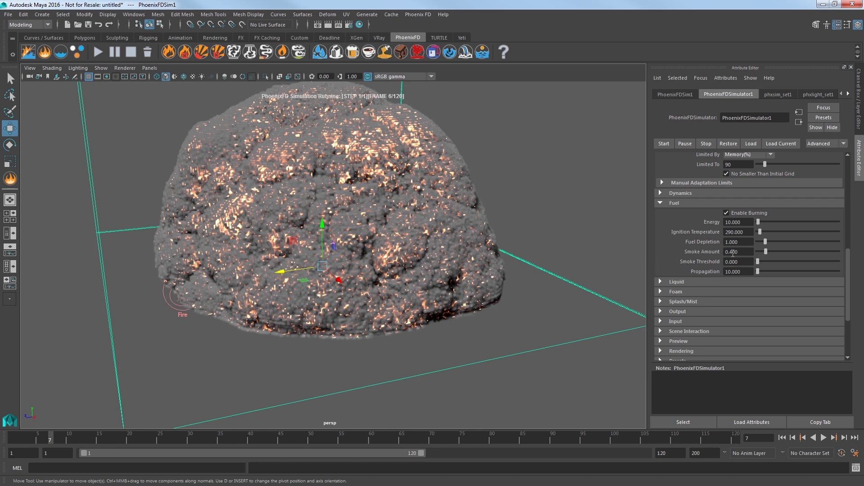
- Set the fuel Smoke Threshold to 1 and Propagation to 2
drag(737, 262, 719, 260)
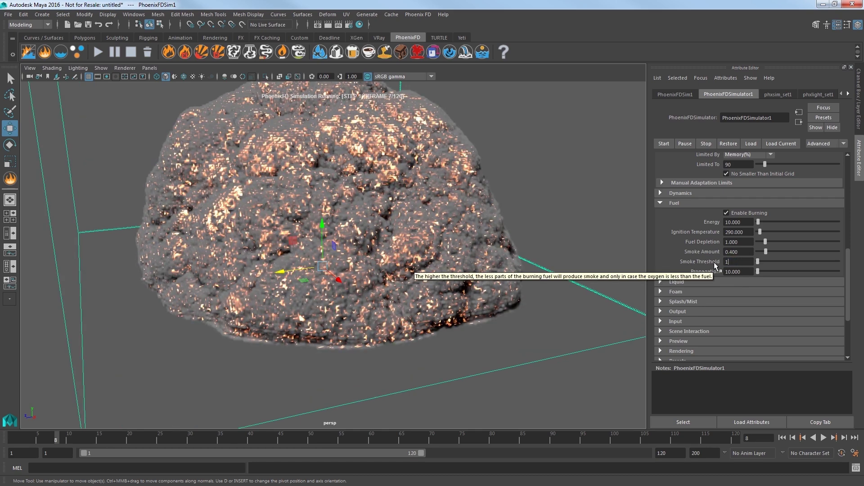
text(1)
key(Return)
double_click(740, 272)
text(2)
key(Return)
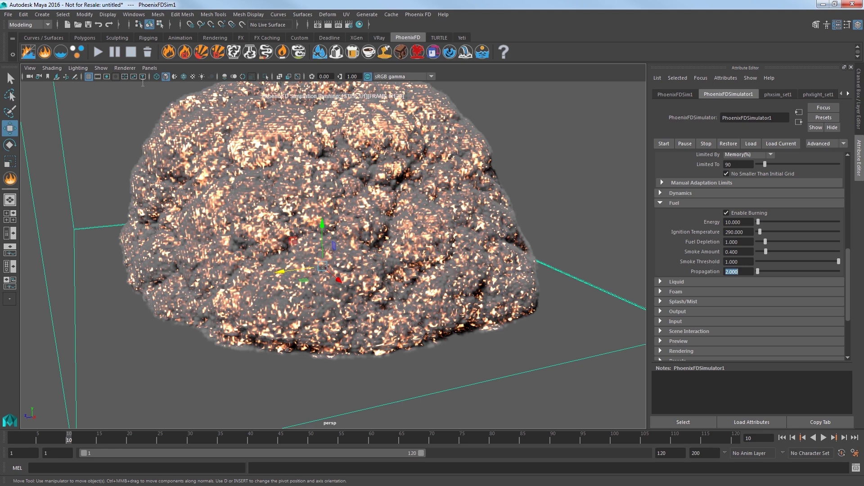
- Set fuel Energy to 5 and Fuel Depletion to 0.8, then rerun the simulation from the start
click(99, 53)
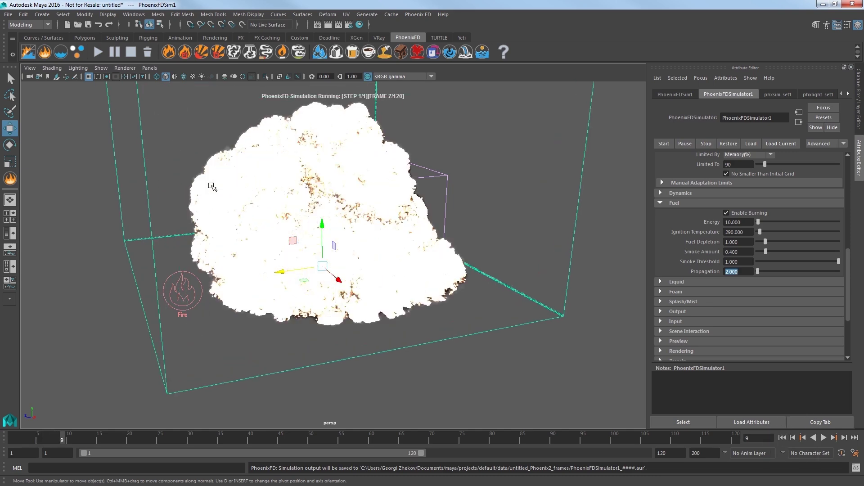
double_click(735, 222)
text(5)
key(Return)
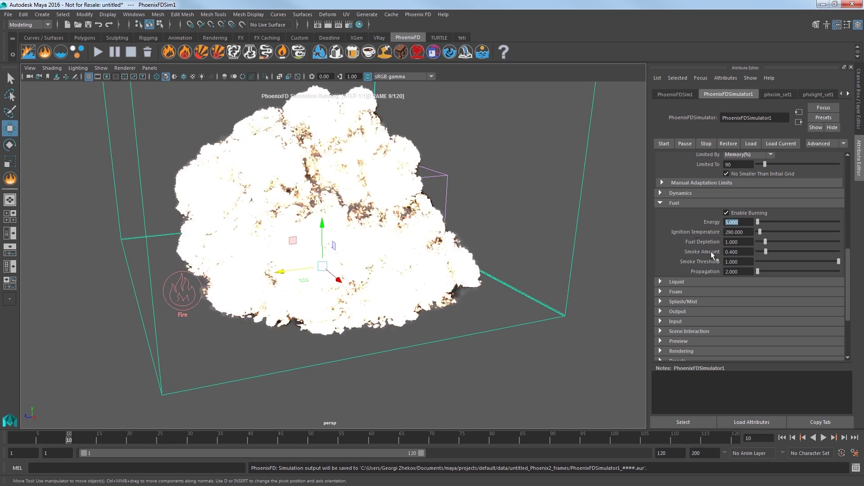
double_click(731, 242)
text(0)
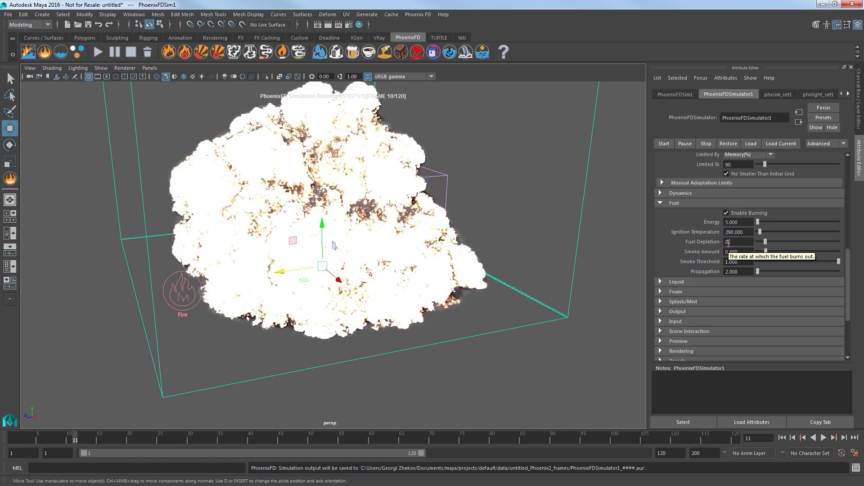
text(.8)
key(Return)
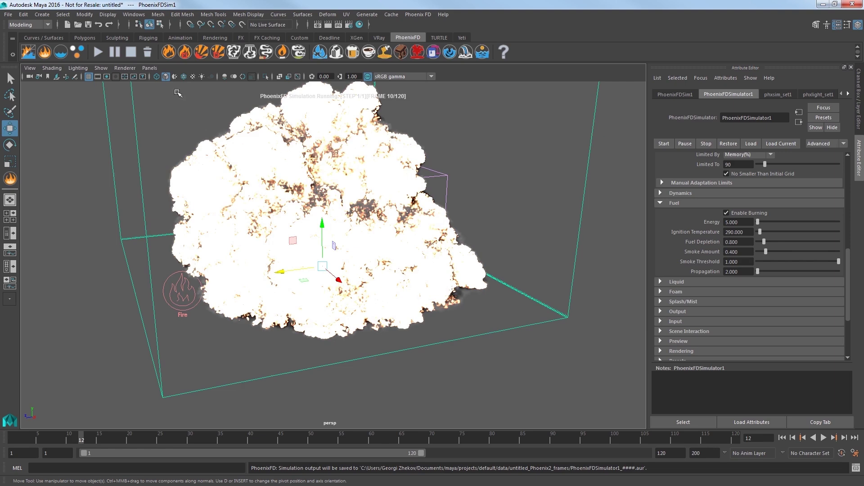
click(132, 54)
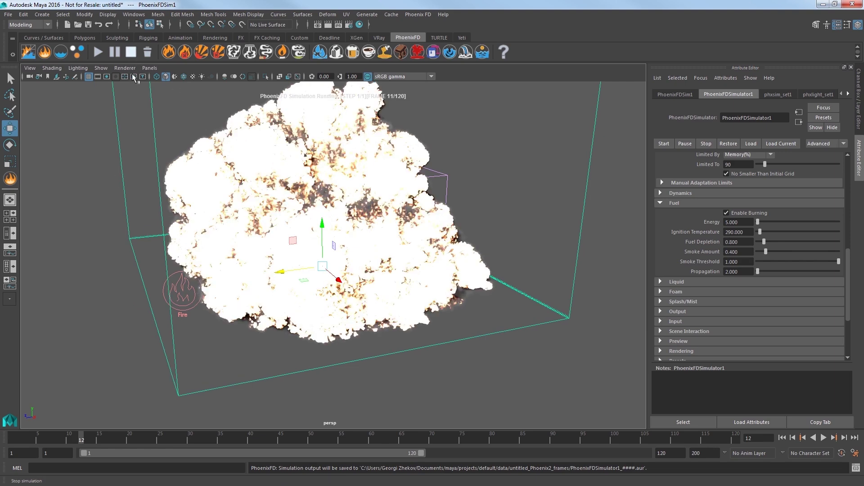
click(96, 52)
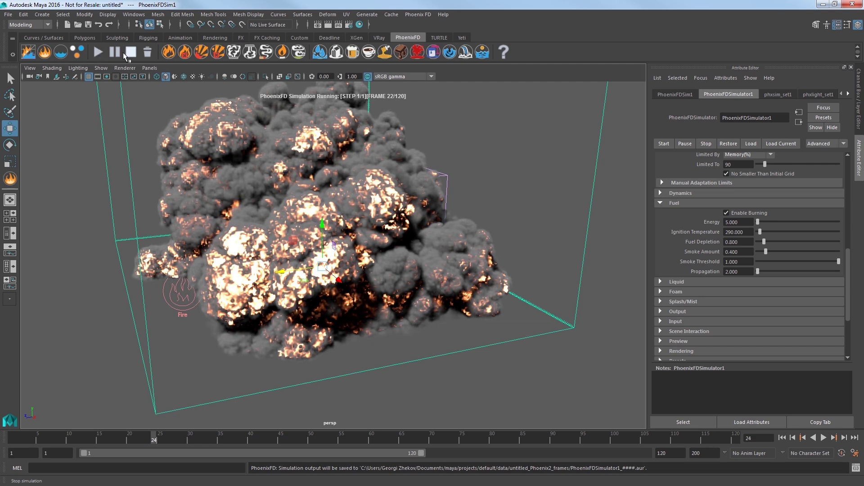
- Stop the simulation, change grid Cell Size from 1.5 to 0.75, and resimulate at 254×198×134
click(126, 52)
alt+drag(371, 259, 440, 313)
drag(849, 284, 848, 186)
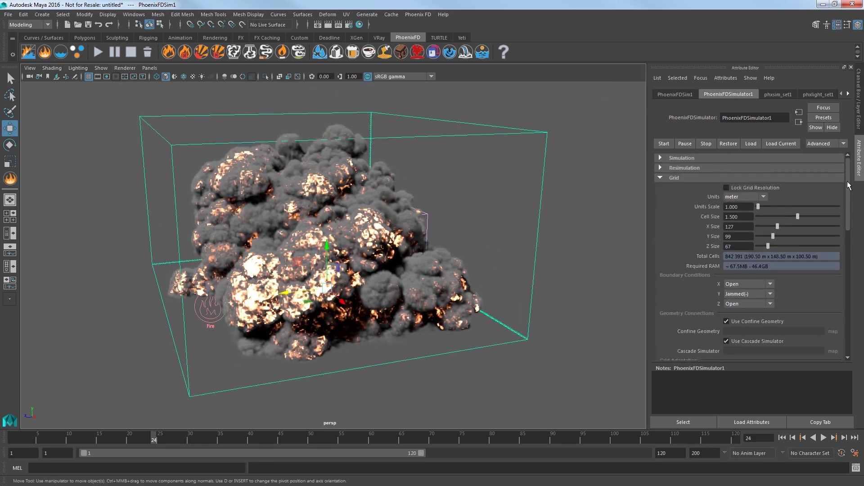
click(752, 216)
text(0.75)
key(Return)
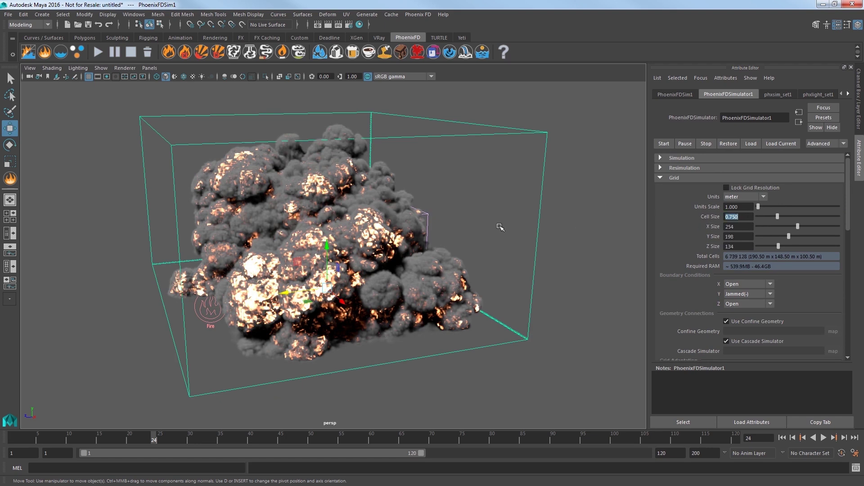
click(98, 52)
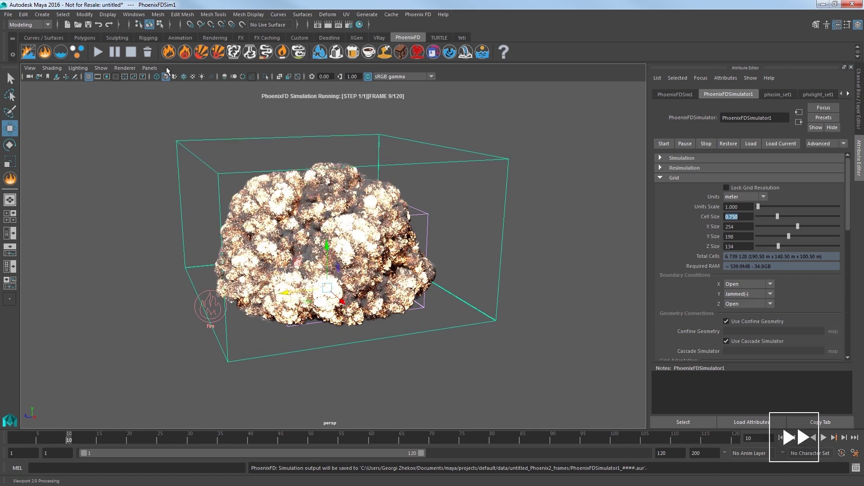
- Stop the simulation at frame 11 and open the Fire Opacity Mode choices under Rendering > Fire
click(131, 52)
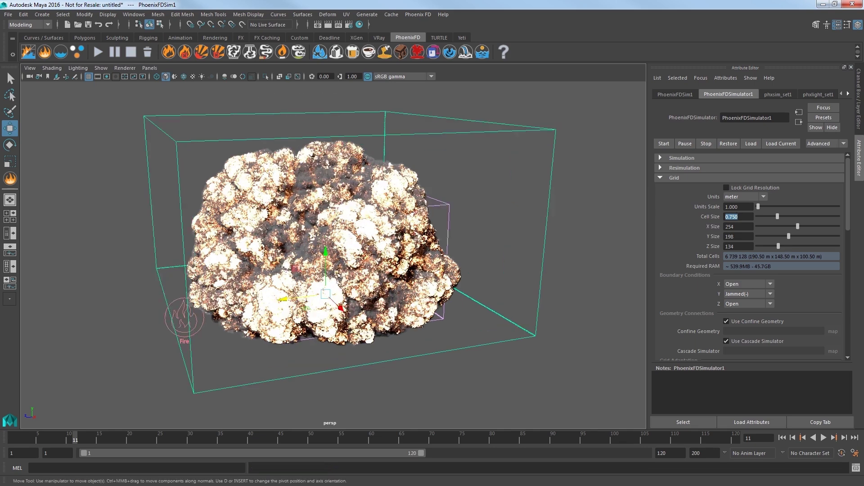
scroll(671, 186, down, 10)
click(684, 255)
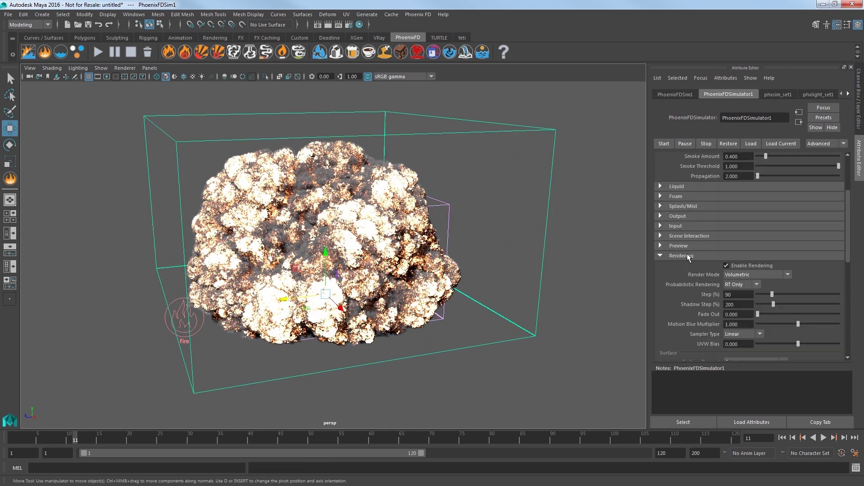
scroll(681, 252, down, 5)
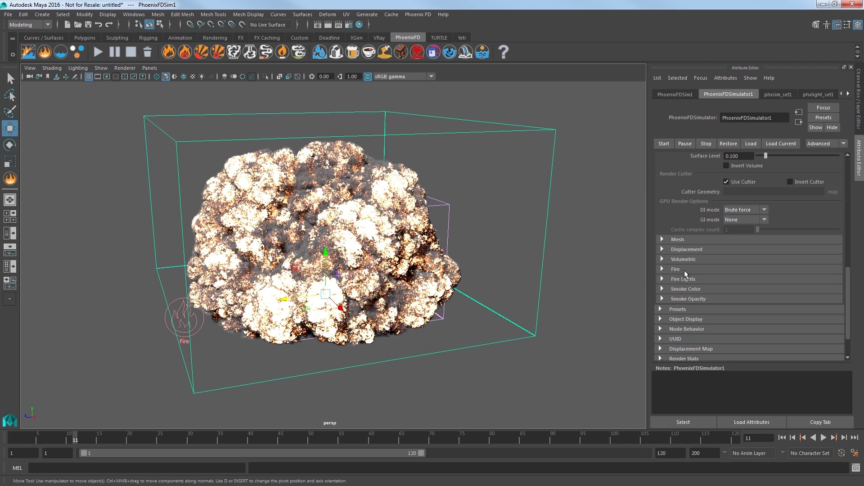
click(684, 270)
scroll(680, 277, down, 4)
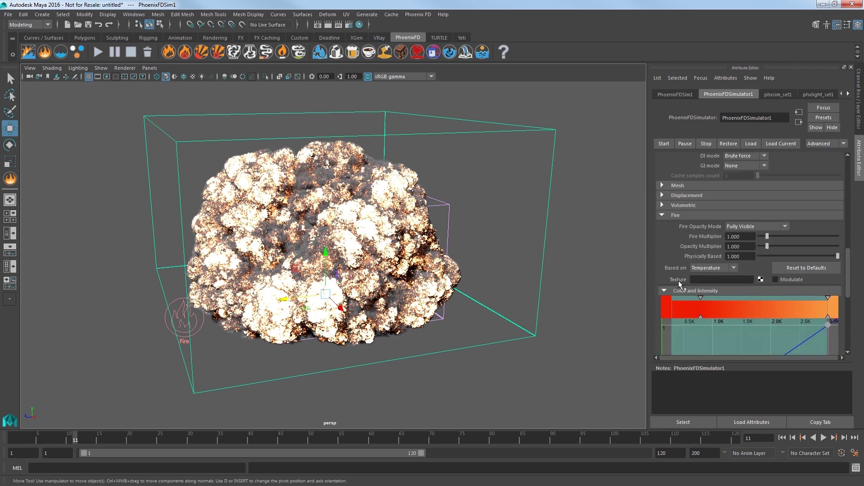
drag(851, 251, 849, 261)
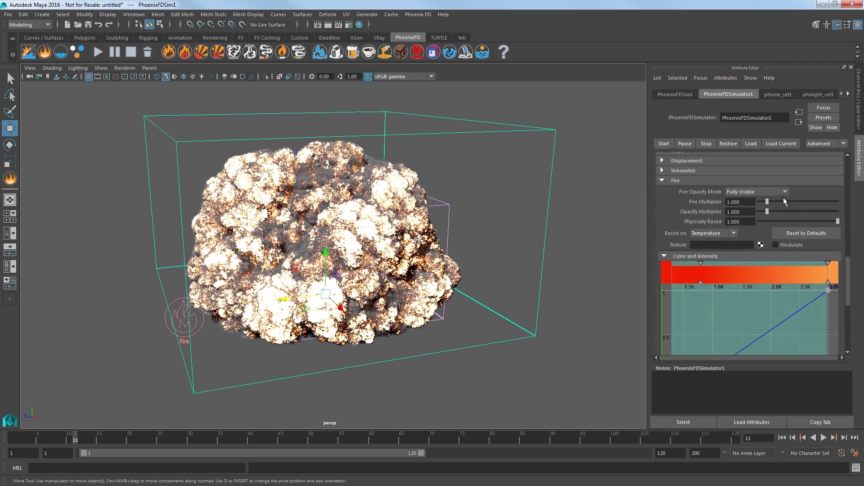
click(763, 191)
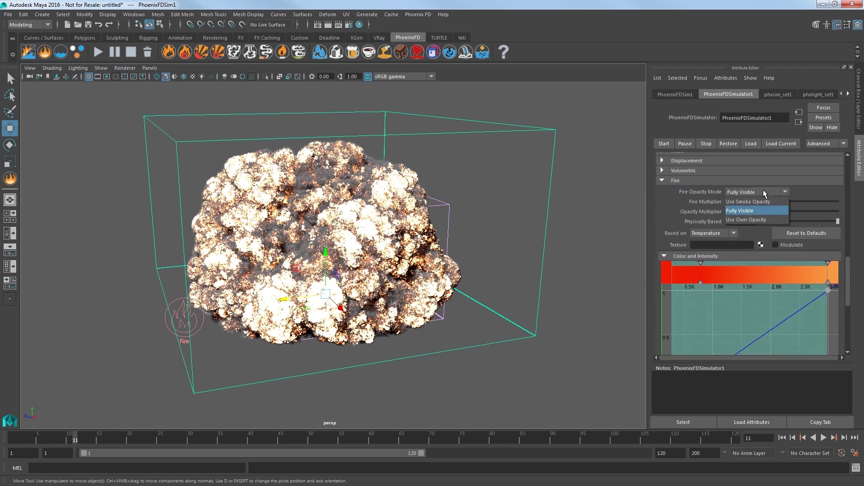
- Set Fire Opacity Mode to Use Own Opacity and add a lowered point on its curve
click(758, 220)
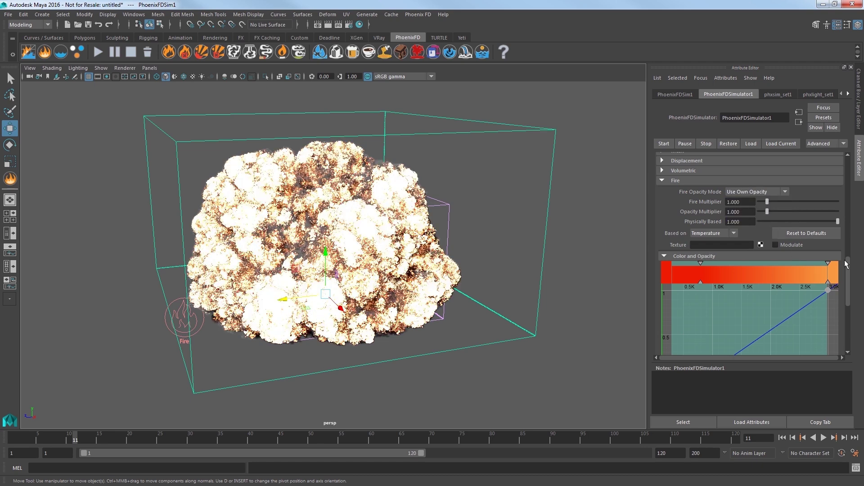
drag(846, 264, 850, 275)
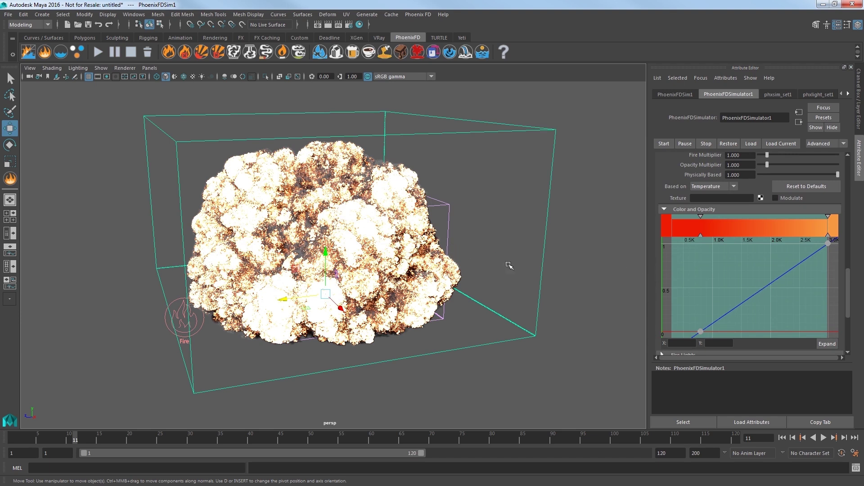
click(758, 290)
drag(759, 292, 708, 262)
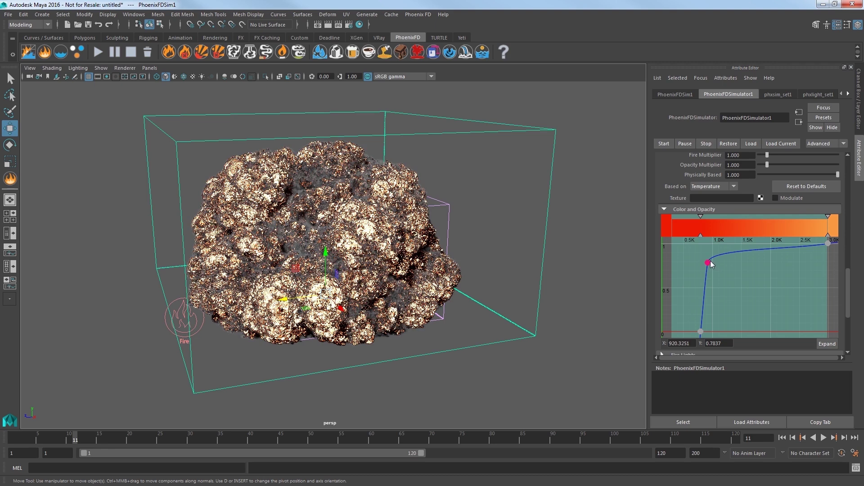
drag(710, 263, 769, 302)
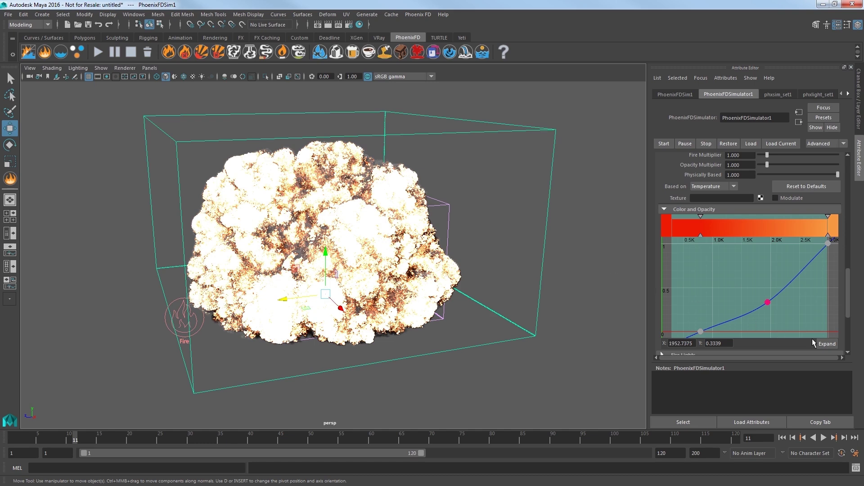
- In the enlarged curve editor, add points forming sharp peaks and dips near 1.0K–1.5K
click(823, 343)
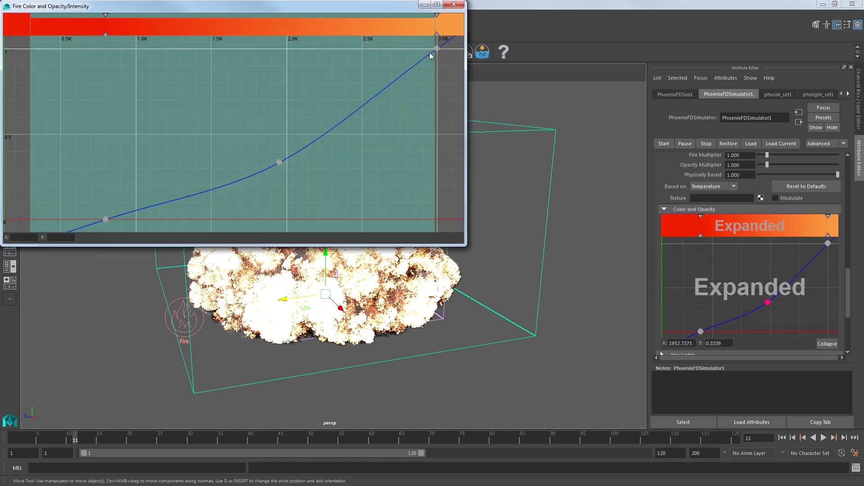
drag(326, 12, 752, 145)
click(559, 343)
drag(558, 339, 591, 189)
drag(627, 232, 615, 343)
drag(663, 327, 639, 194)
drag(705, 294, 713, 227)
drag(615, 343, 610, 289)
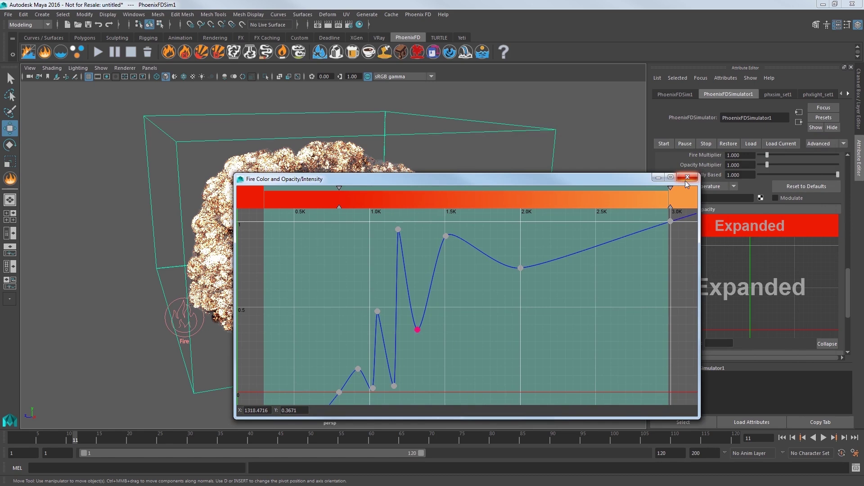
- Close the curve editor and set Simple Smoke Opacity to 0.900
click(686, 180)
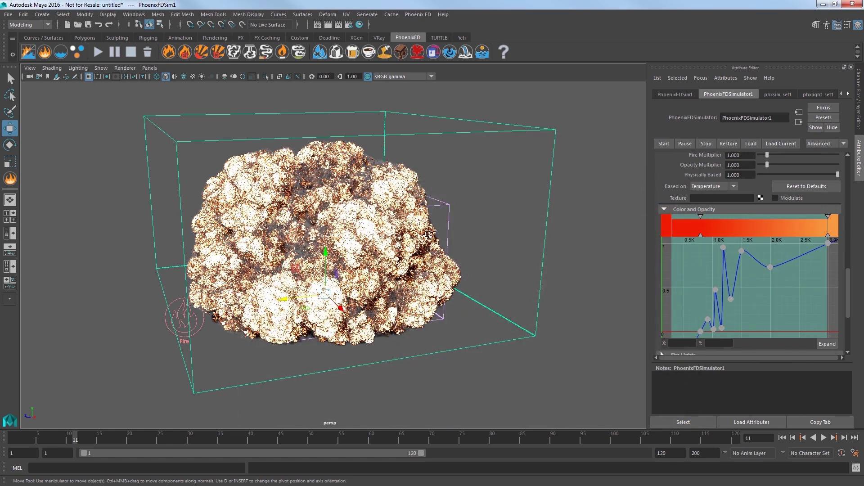
drag(848, 289, 848, 314)
click(695, 254)
drag(848, 277, 850, 296)
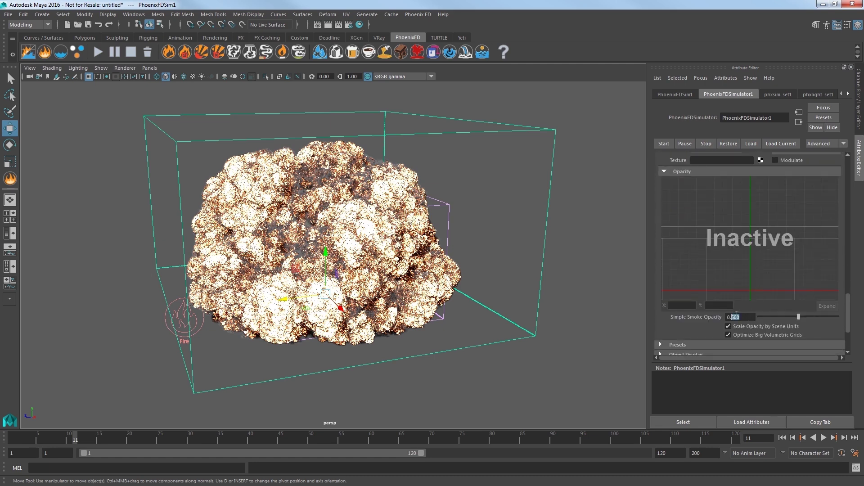
click(739, 317)
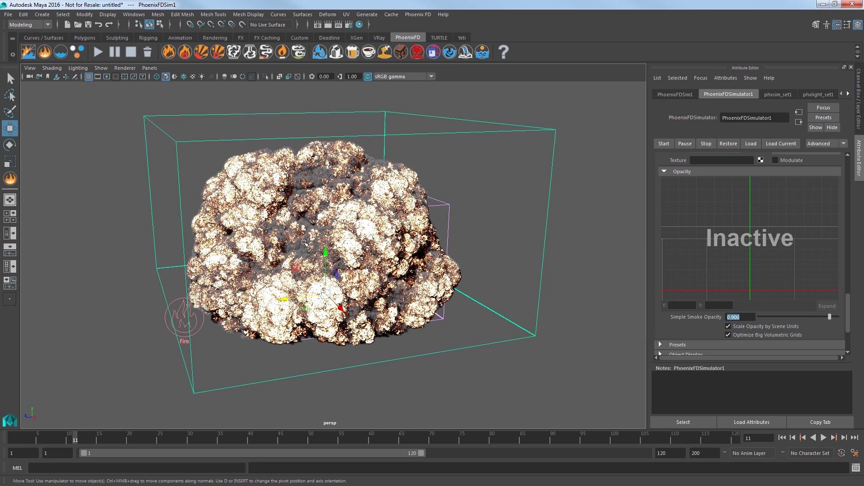
scroll(788, 246, up, 3)
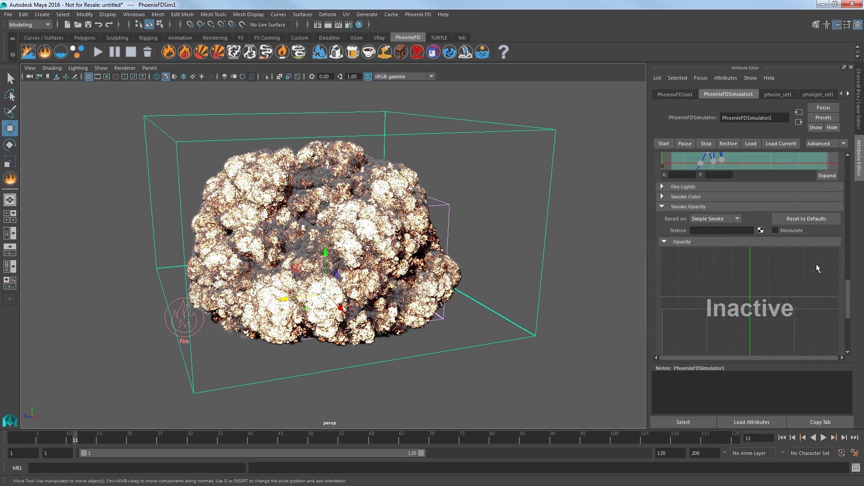
click(671, 206)
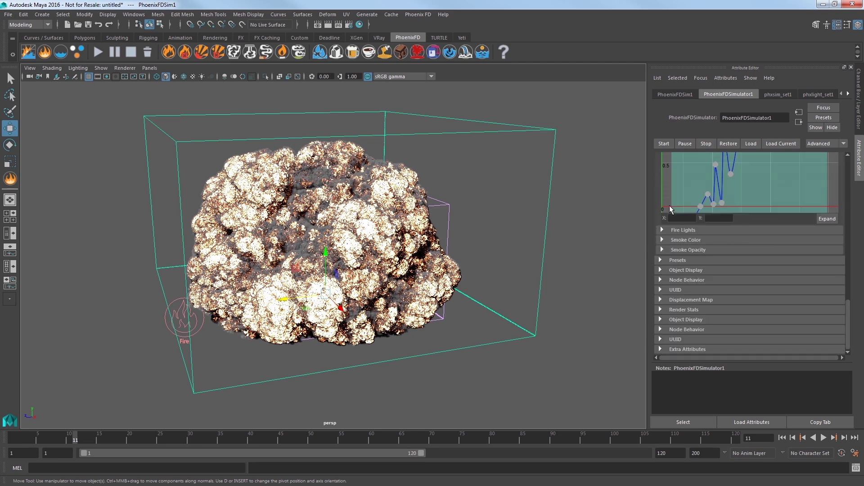
- Darken the constant smoke colour in the Smoke Color settings
click(676, 244)
scroll(850, 287, down, 3)
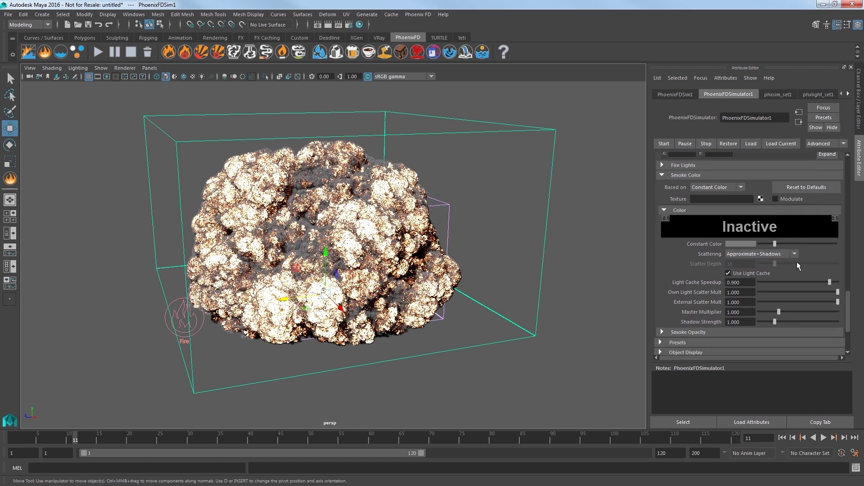
click(743, 244)
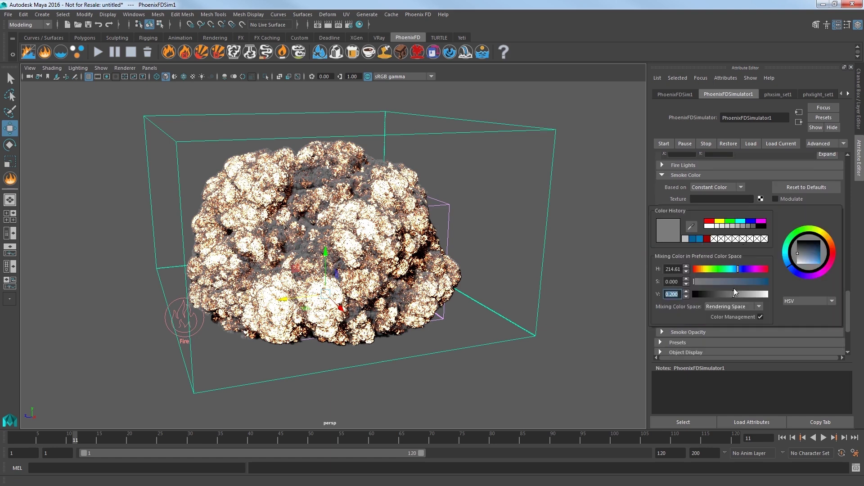
drag(733, 293, 720, 295)
click(721, 297)
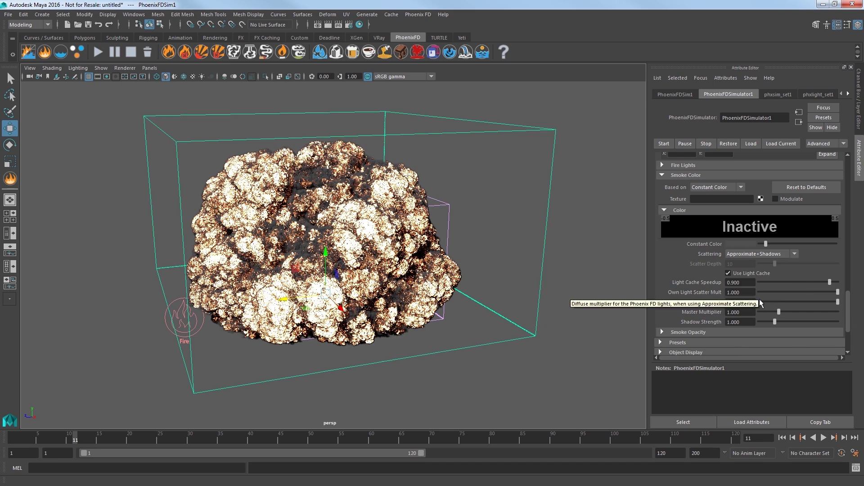
- Set External Scatter Mult for the smoke to 0.500
drag(753, 303, 724, 301)
text(0)
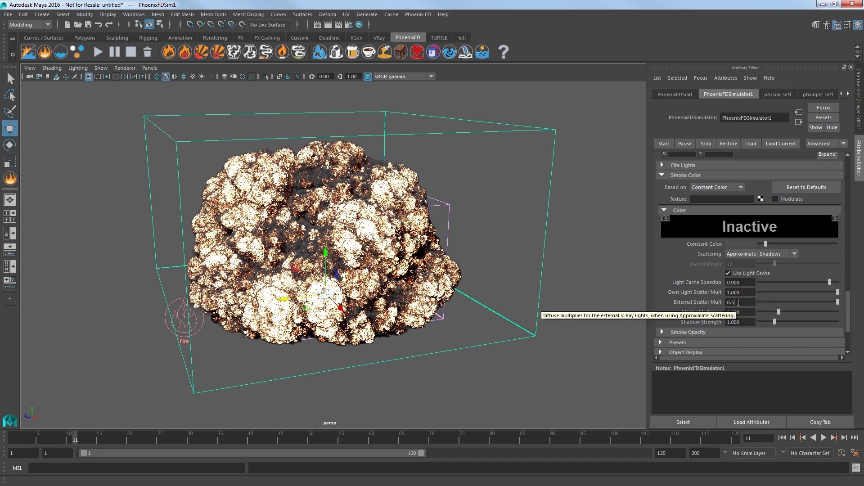
text(.5)
key(Return)
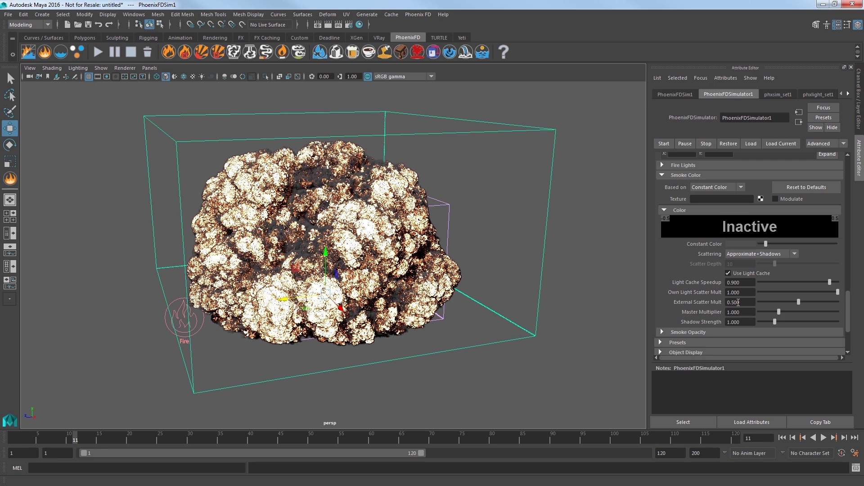
drag(850, 310, 851, 280)
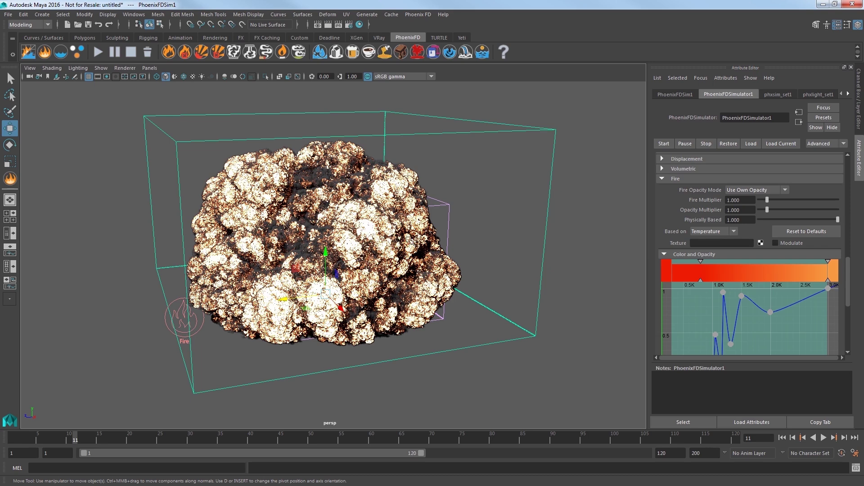
- Set the fire Opacity Multiplier to 0.300 and Physically Based to 0.700
double_click(741, 210)
text(0)
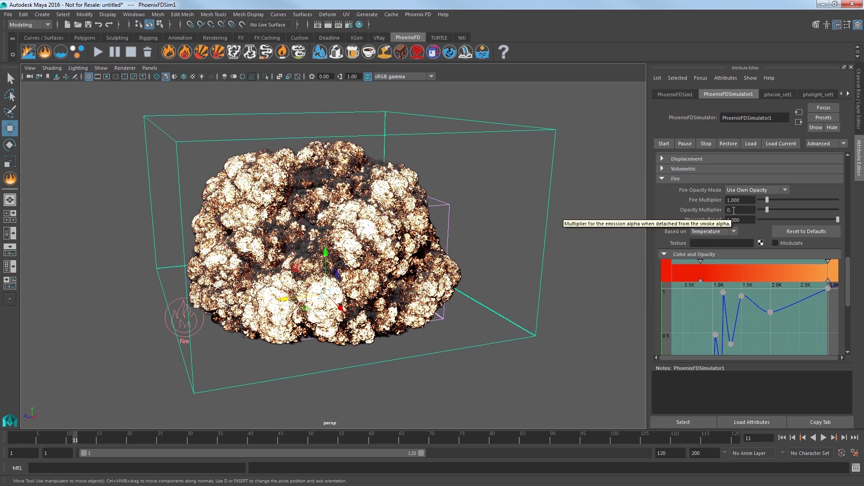
text(.3)
key(Return)
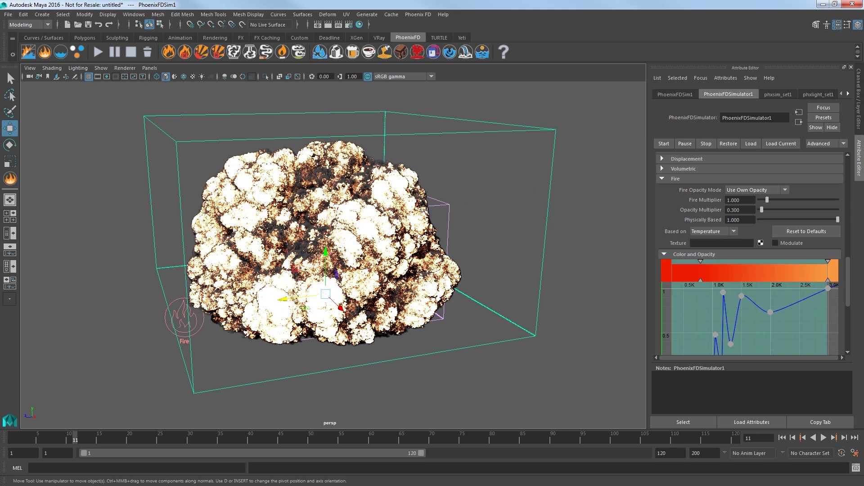
drag(744, 220, 723, 220)
text(0.7)
key(Return)
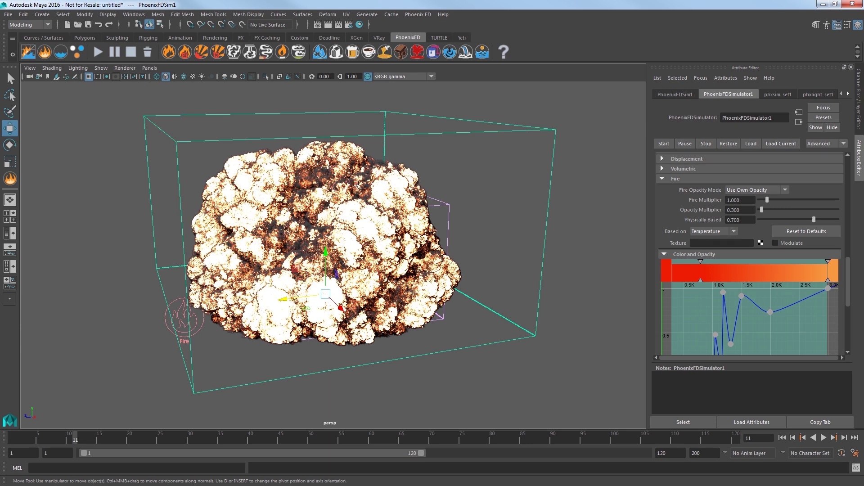
- Boost the Fire Multiplier to 5.000
mouse_move(693, 219)
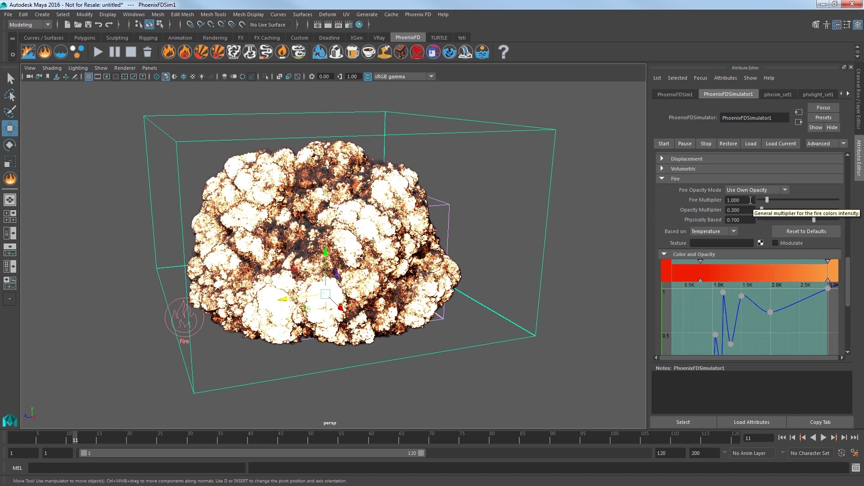
click(734, 200)
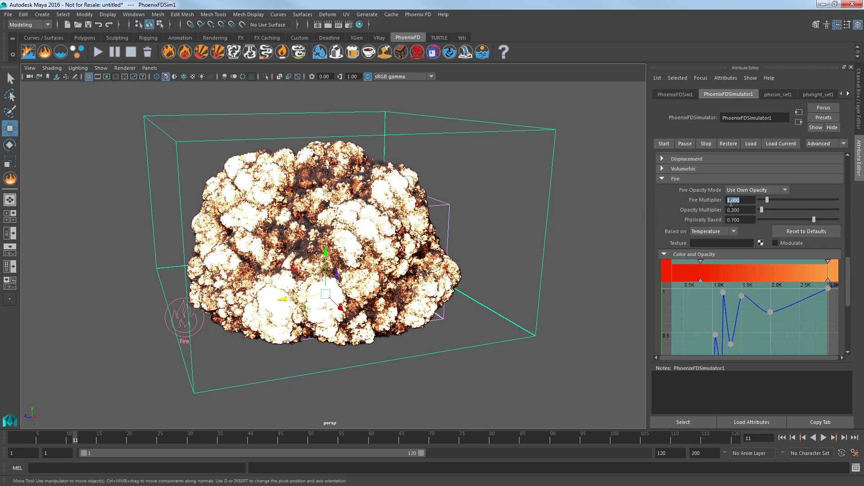
text(5)
key(Return)
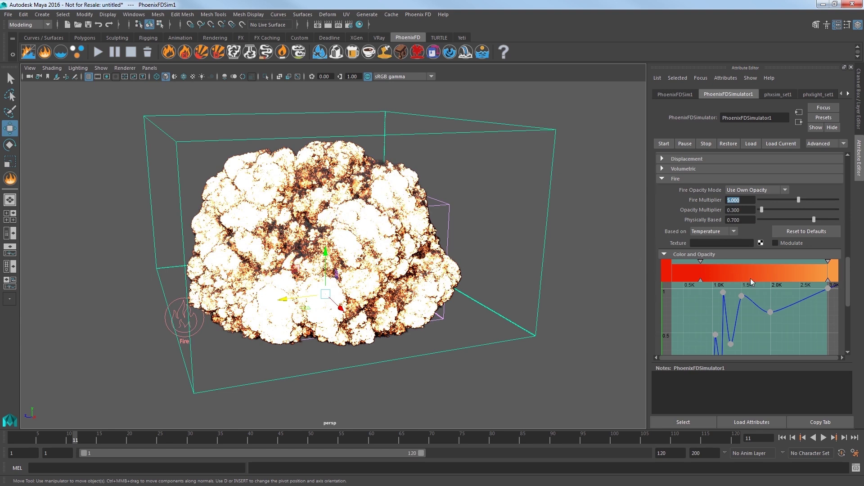
- Try a green colour on the fire ramp's left stop, then undo back to red
click(700, 261)
drag(689, 262, 684, 261)
double_click(684, 261)
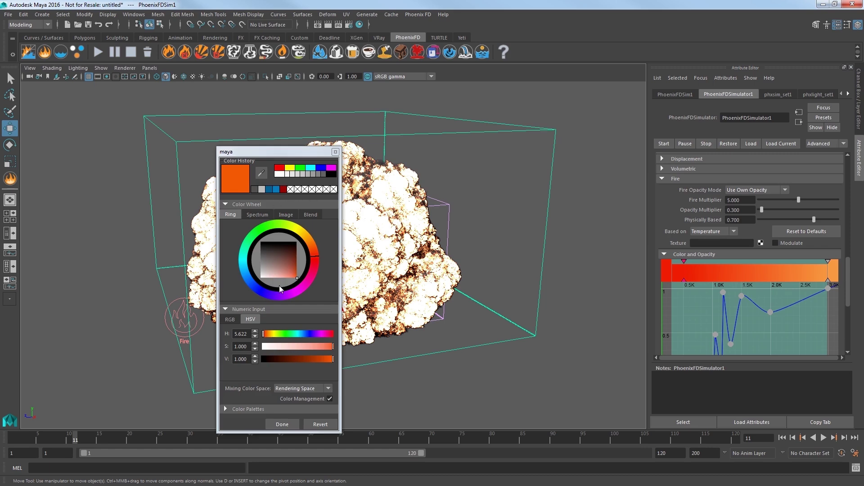
click(284, 333)
drag(280, 152, 431, 135)
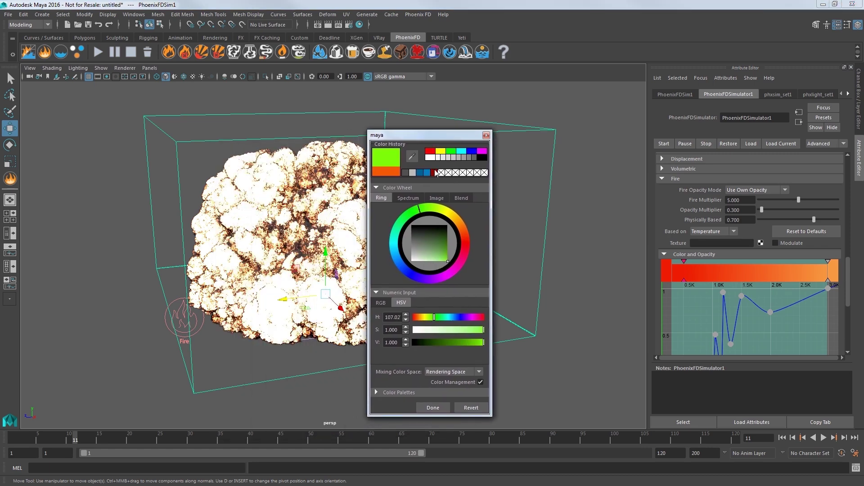
click(433, 408)
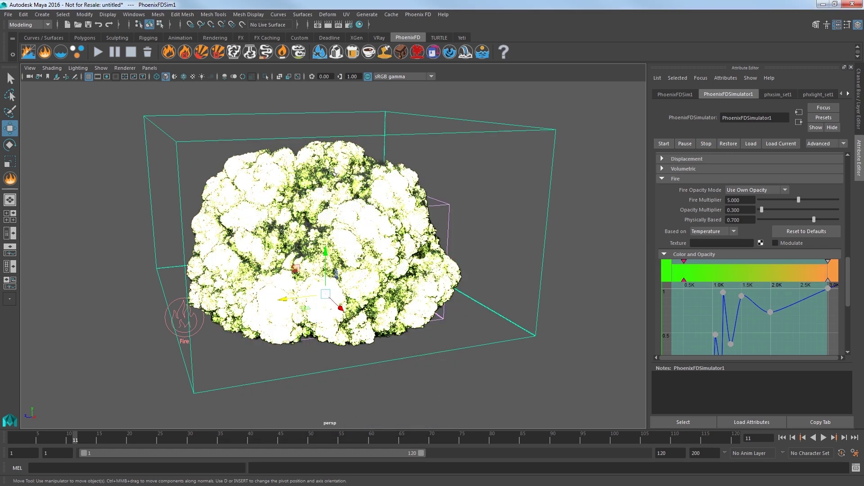
key(ctrl+z)
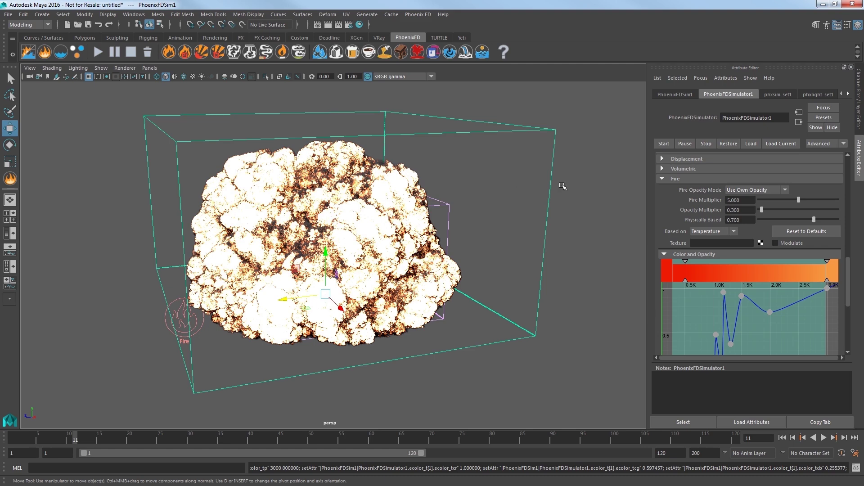
- Set the dynamics Cooling to 0.300
click(664, 178)
drag(849, 287, 849, 165)
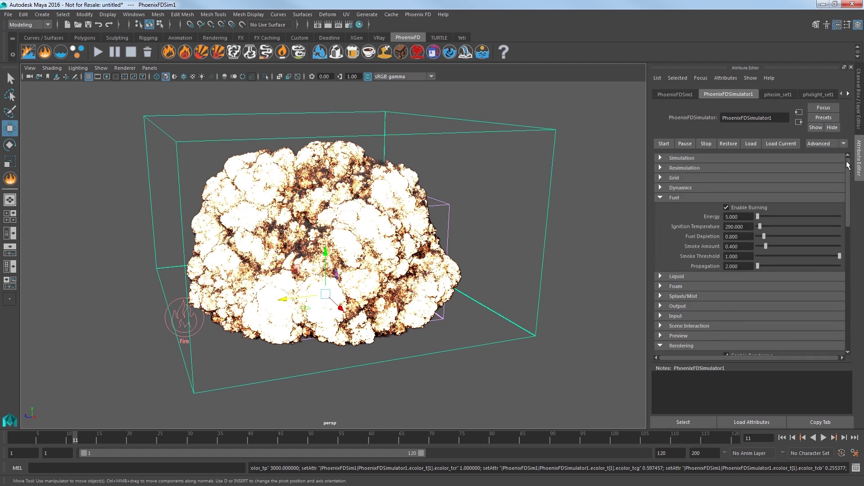
click(687, 188)
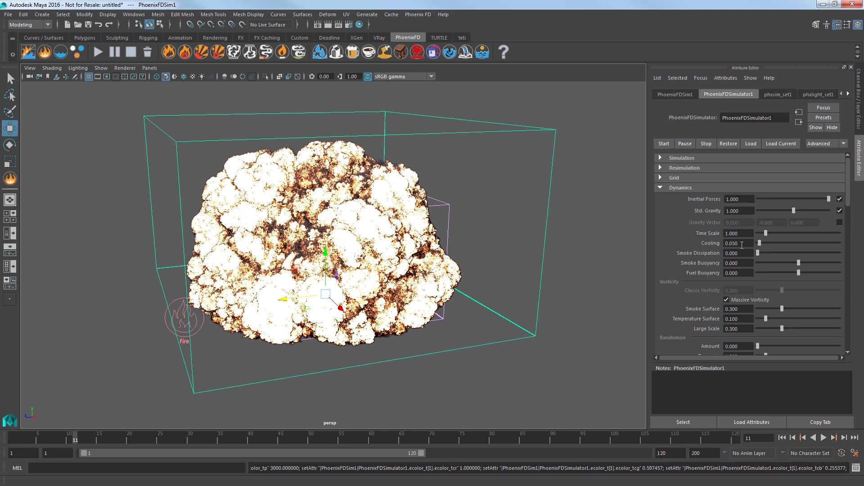
text(3)
key(Return)
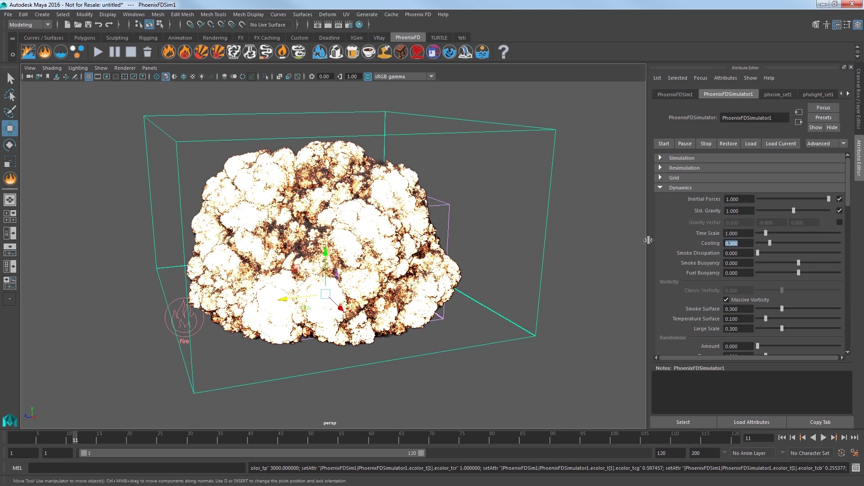
click(682, 188)
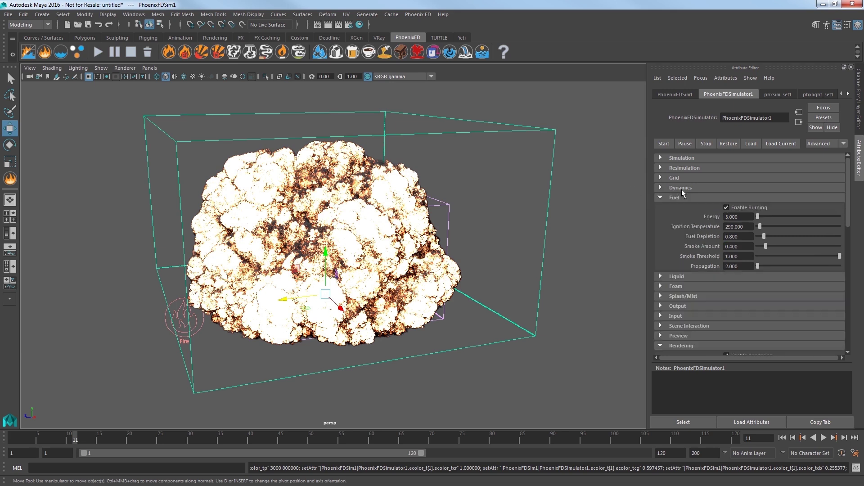
- Restore grid Cell Size to 1.500 and rerun the simulation from frame 1
click(675, 198)
click(677, 177)
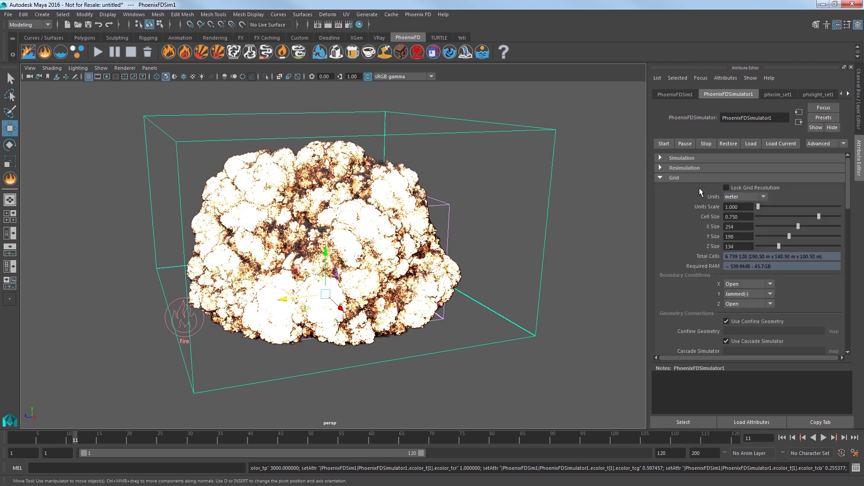
double_click(740, 217)
text(1.5)
key(Return)
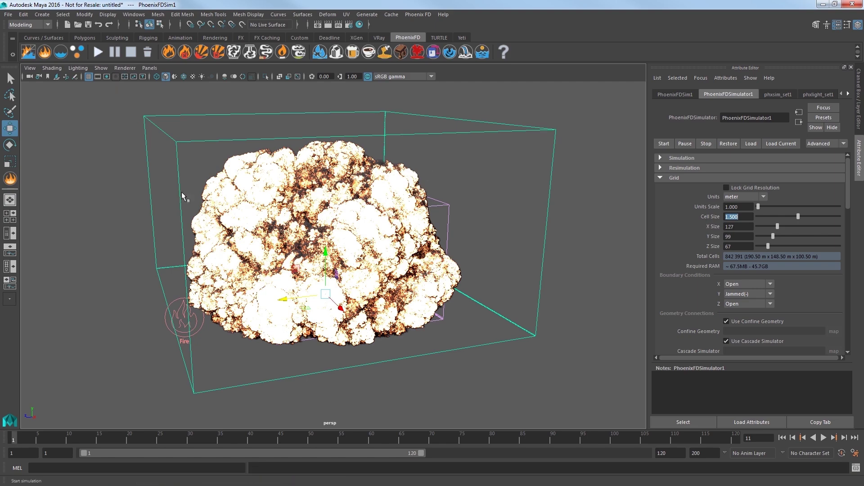
click(98, 52)
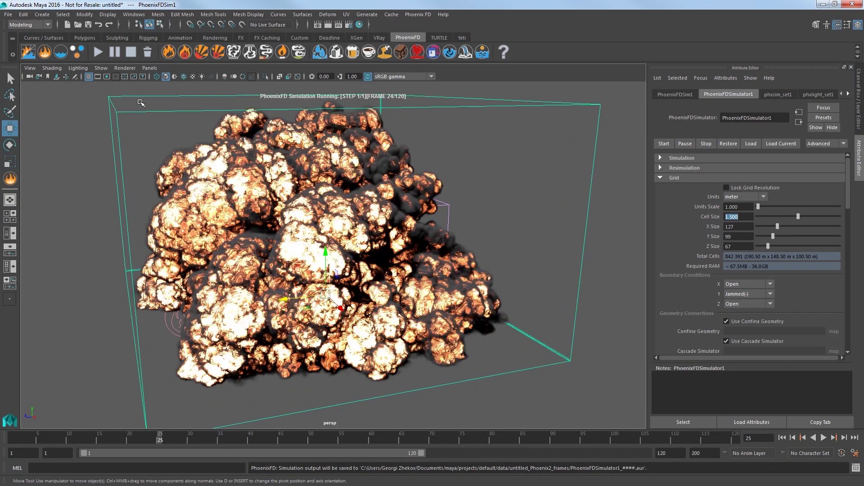
- Stop the simulation, switch the renderer to V-Ray, and start a test render
key(Escape)
scroll(285, 150, down, 3)
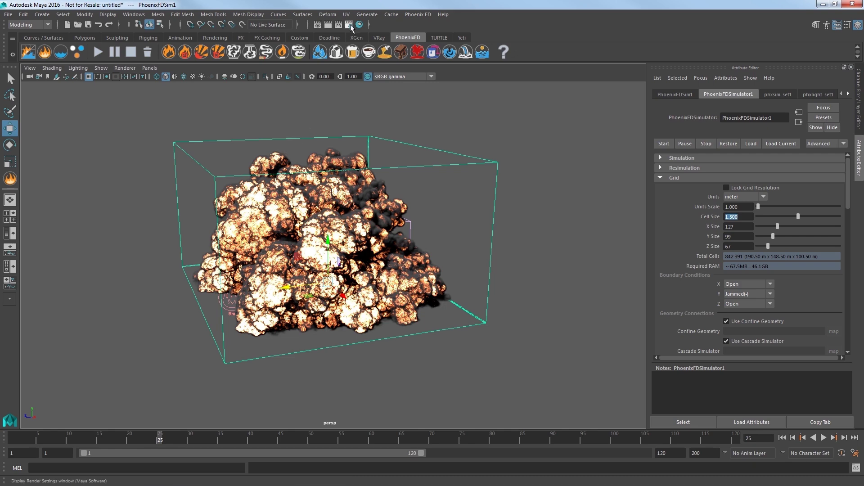
click(339, 24)
click(307, 138)
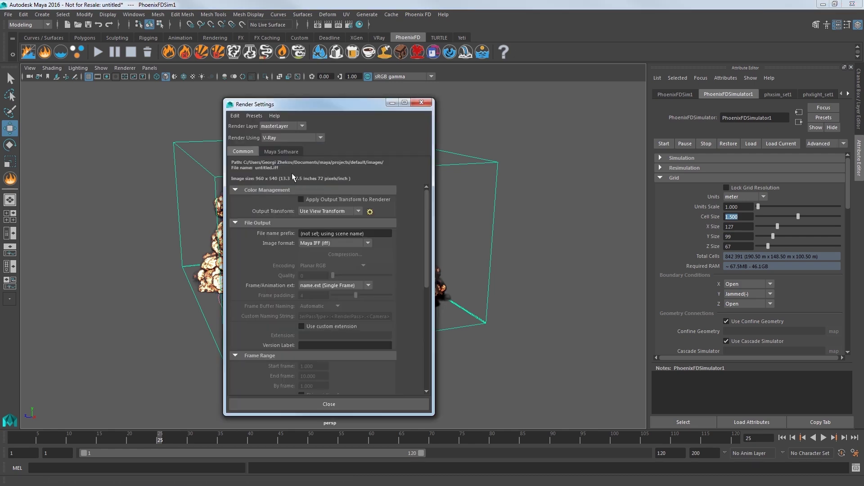
click(291, 175)
click(419, 102)
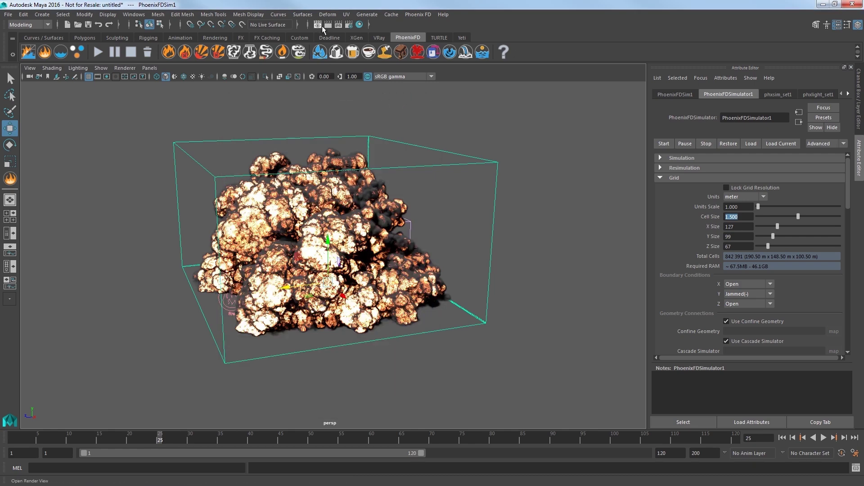
click(328, 25)
click(644, 73)
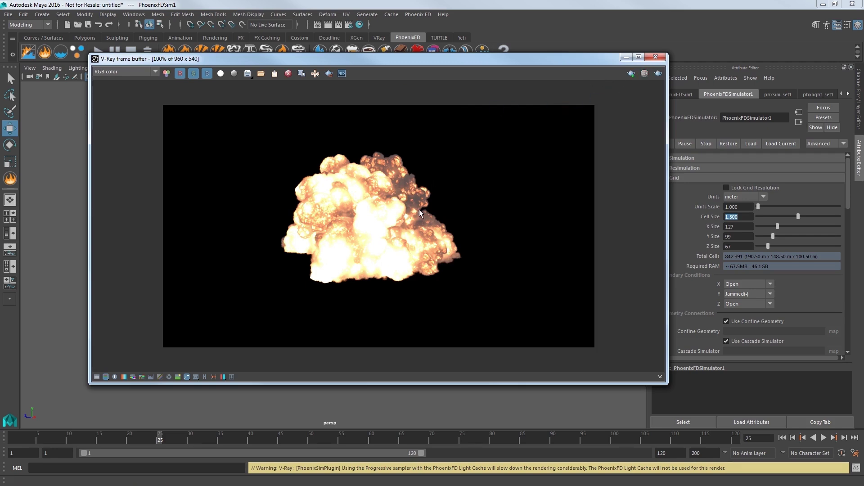
- Adjust V-Ray's Lighting override so default lights are off, then re-render the explosion
click(656, 57)
click(348, 24)
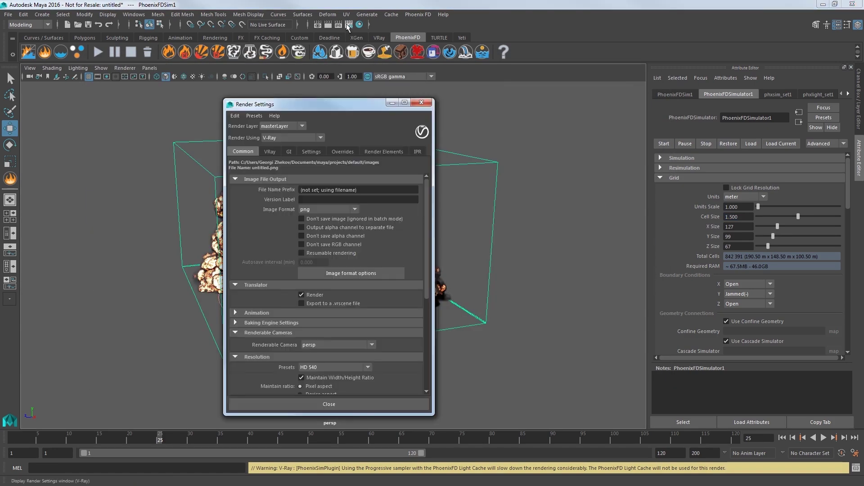
click(344, 151)
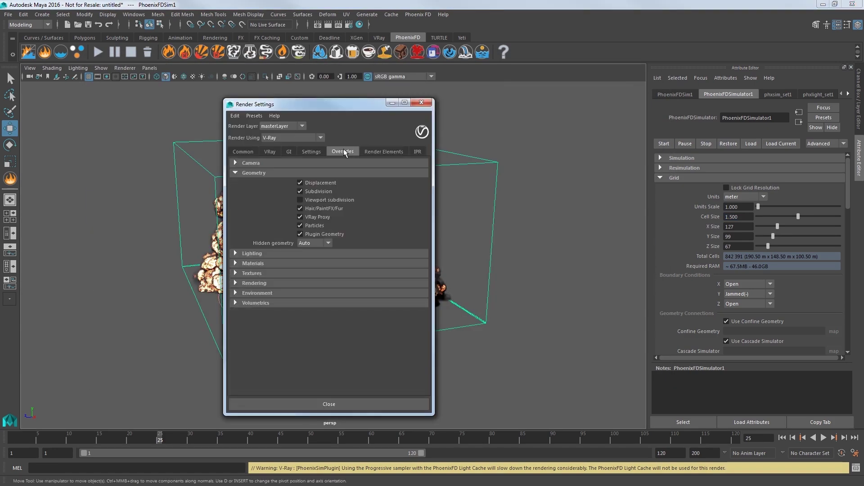
click(247, 254)
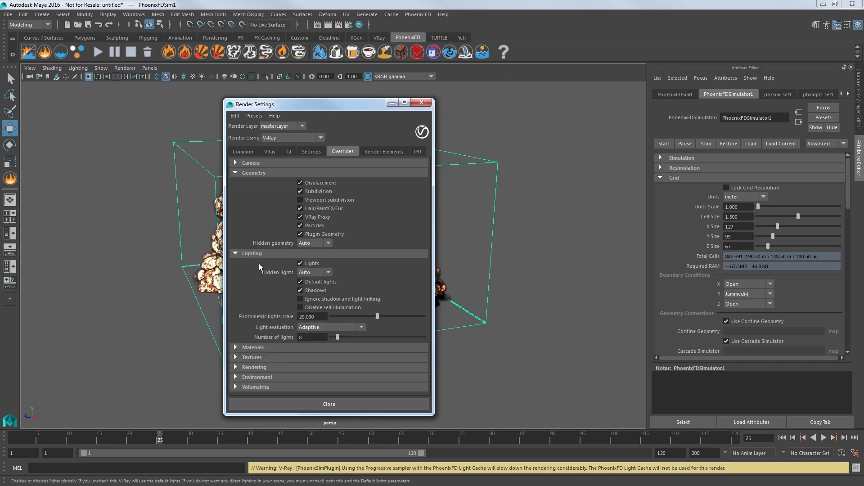
click(422, 103)
click(328, 24)
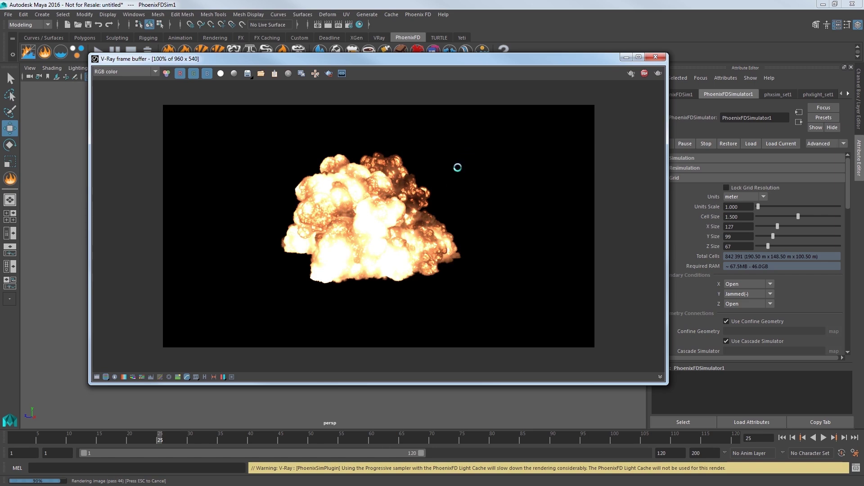
- Add a VRayPlane ground under the explosion and render it
click(655, 57)
click(42, 14)
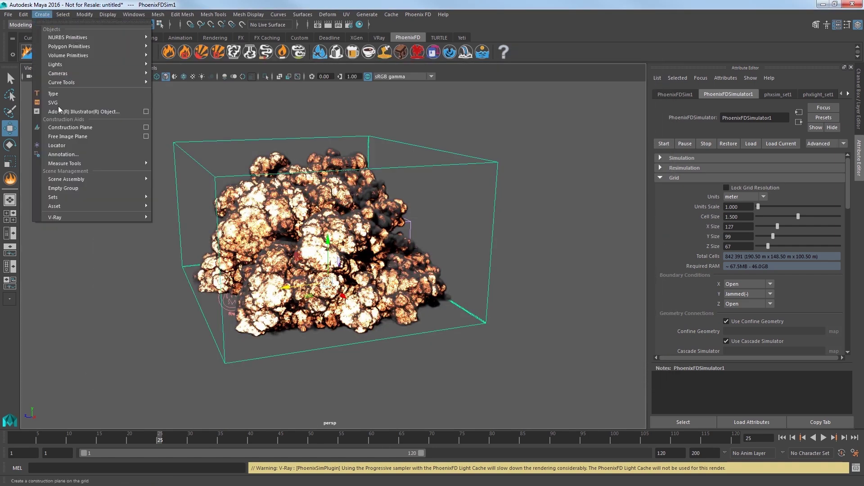
mouse_move(68, 217)
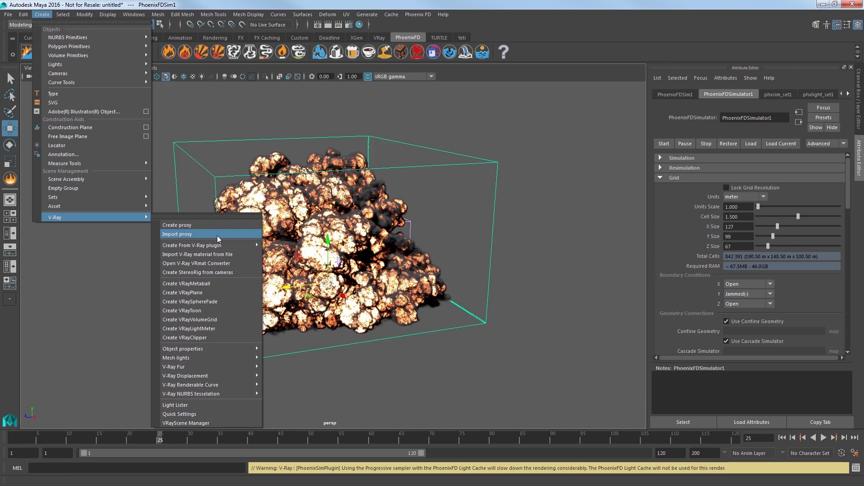
click(203, 294)
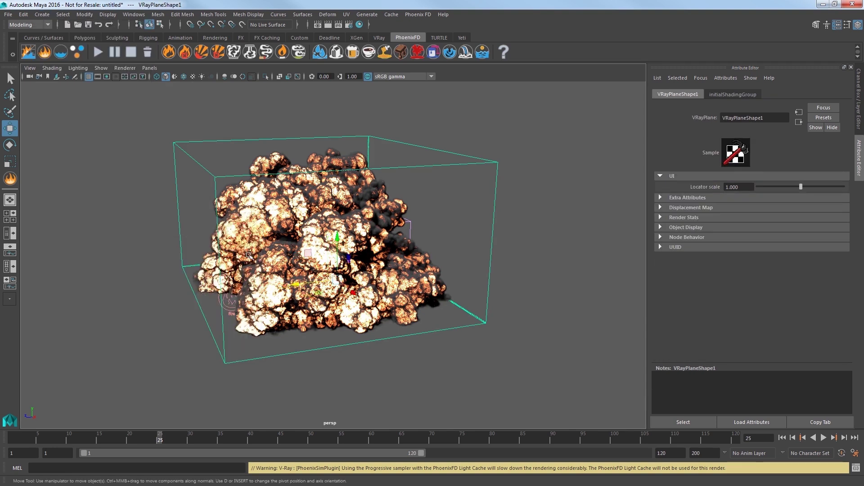
click(317, 25)
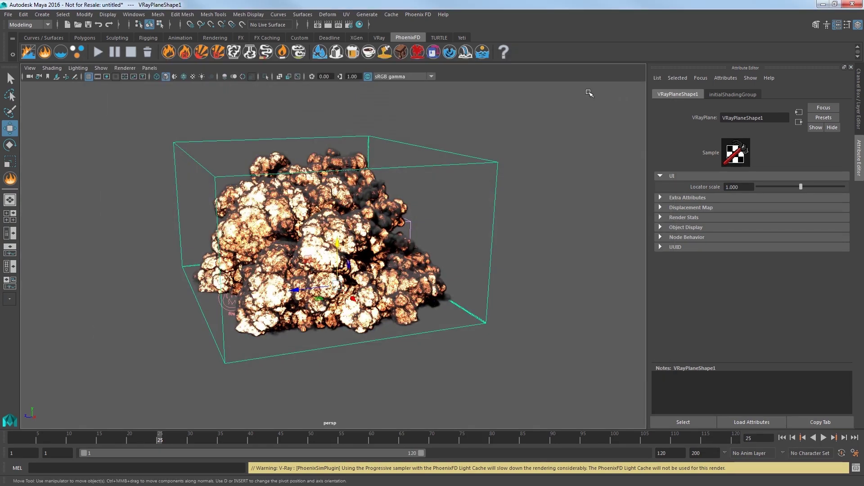
- Set the simulator's Fire Lights Light Power on Scene to 0.4 and re-render
drag(518, 148, 484, 192)
click(659, 188)
drag(848, 199, 848, 284)
click(679, 302)
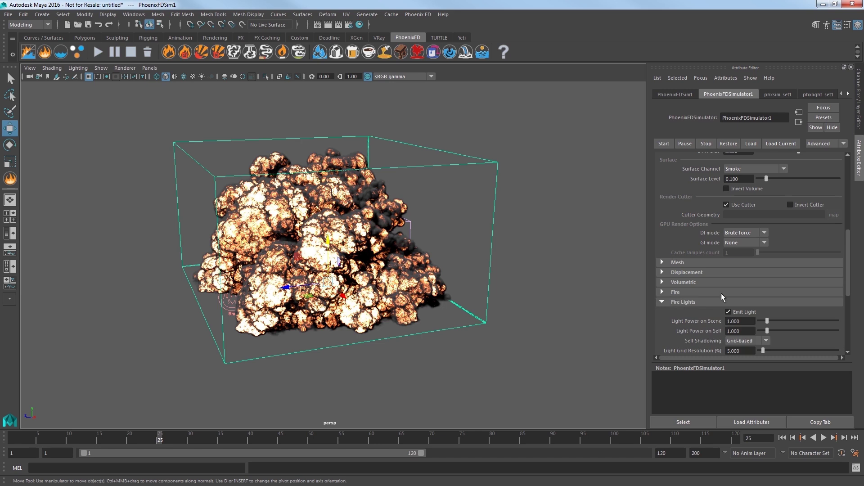
drag(848, 282, 847, 306)
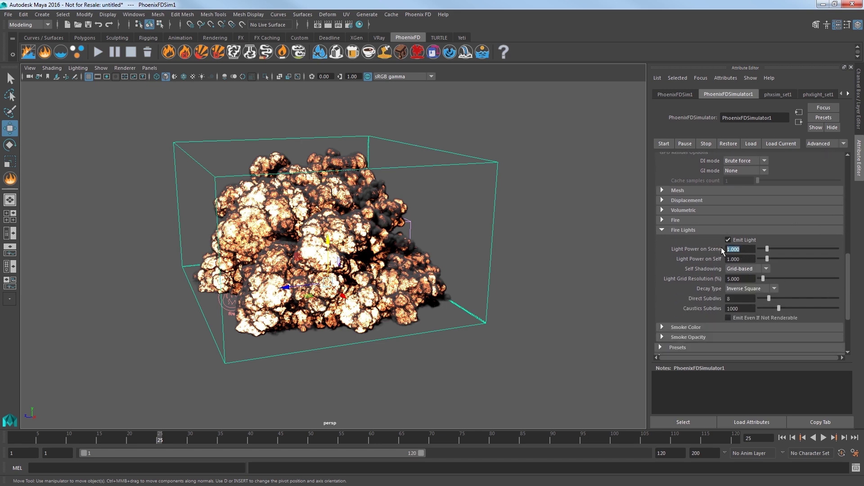
text(0.4)
key(Return)
click(328, 24)
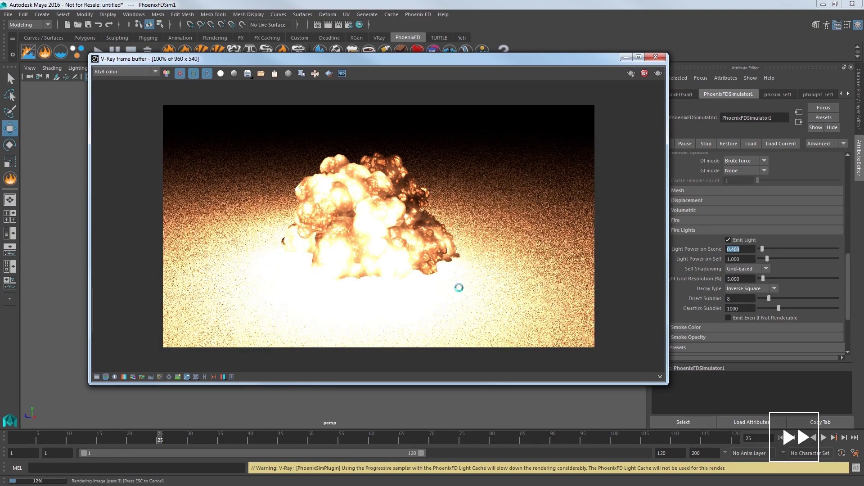
click(657, 59)
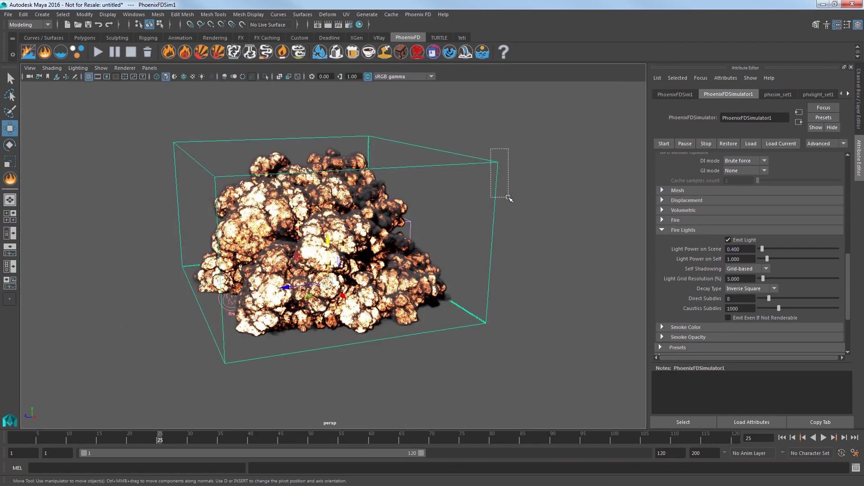
- Change the grid Cell Size to 0.75 and restart the simulation
drag(851, 267, 850, 170)
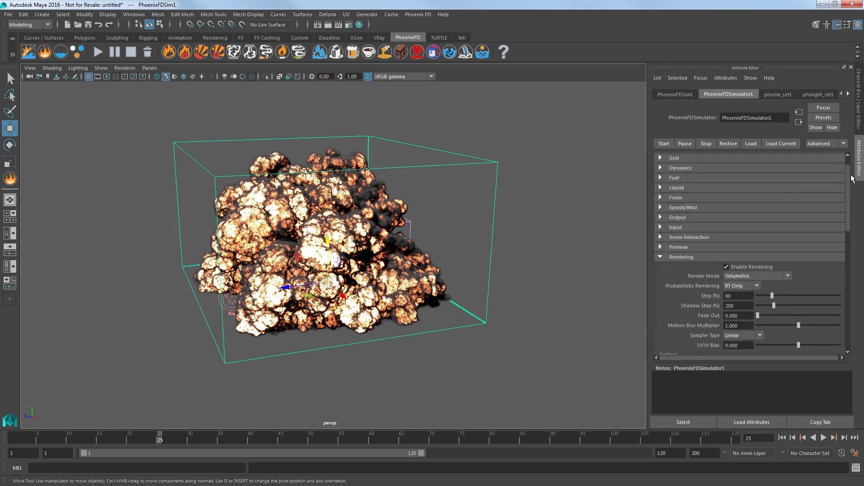
click(674, 178)
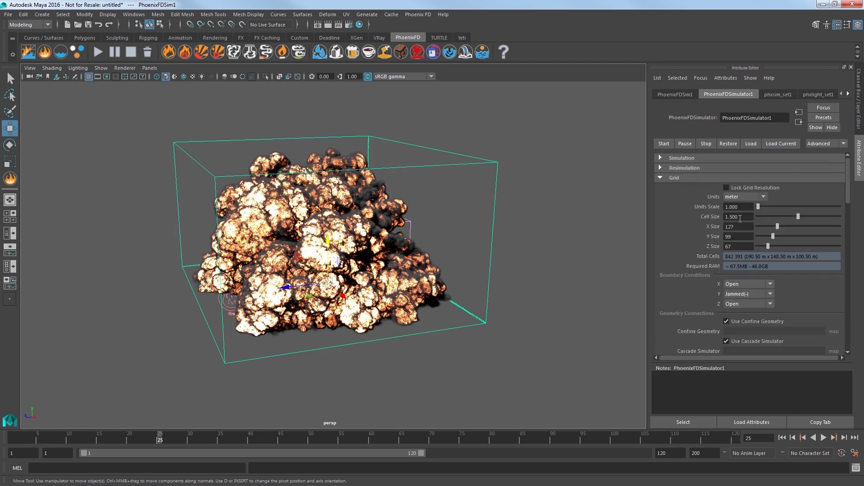
double_click(741, 216)
text(0.75)
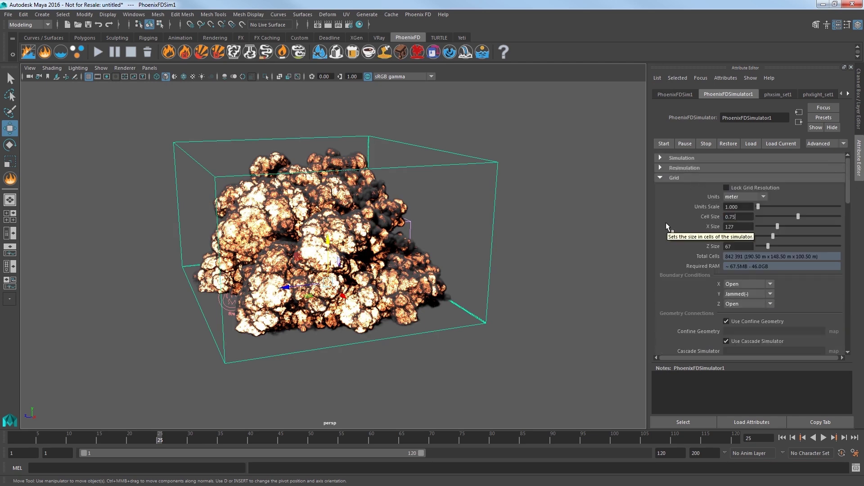
key(Return)
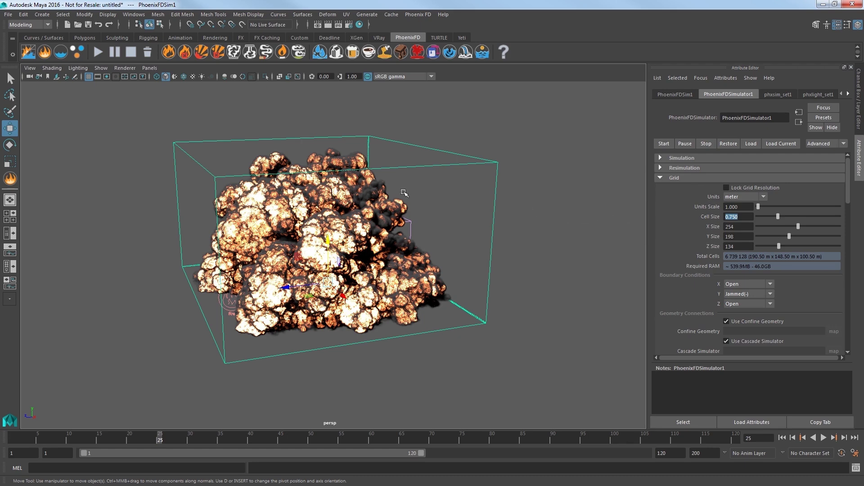
click(97, 53)
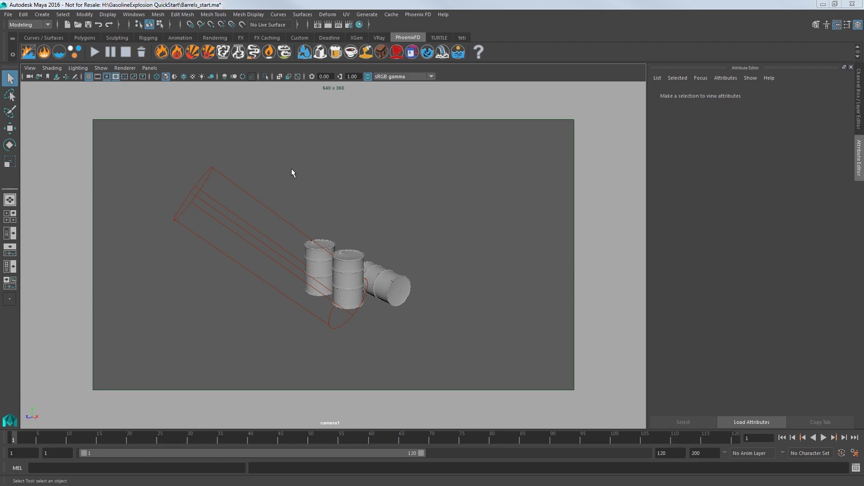
- Render the barrels from camera1, then add a Gasoline Explosion setup to the leftmost barrel
click(328, 24)
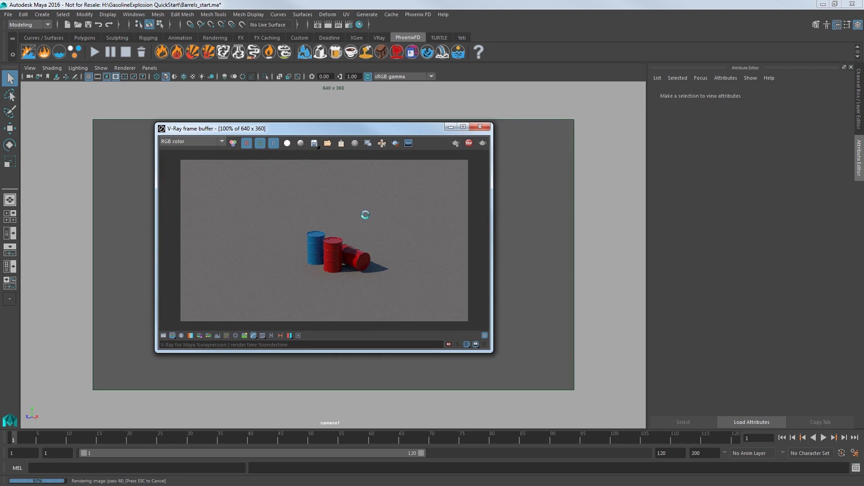
click(479, 127)
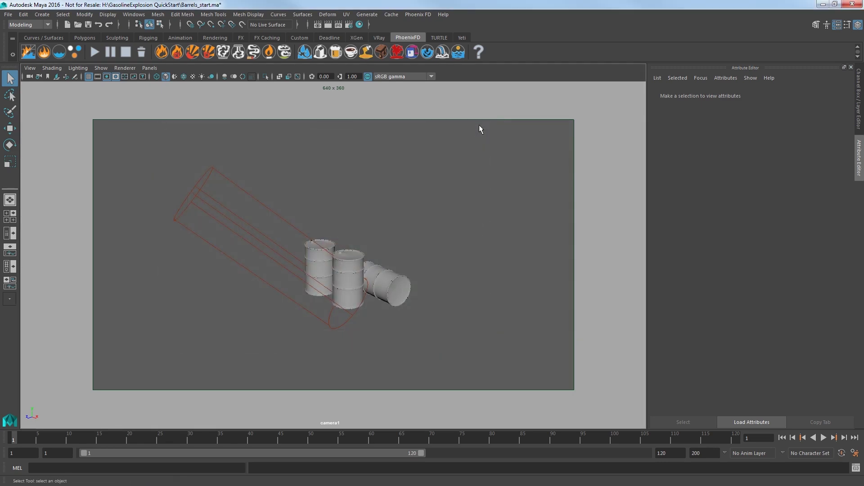
click(318, 258)
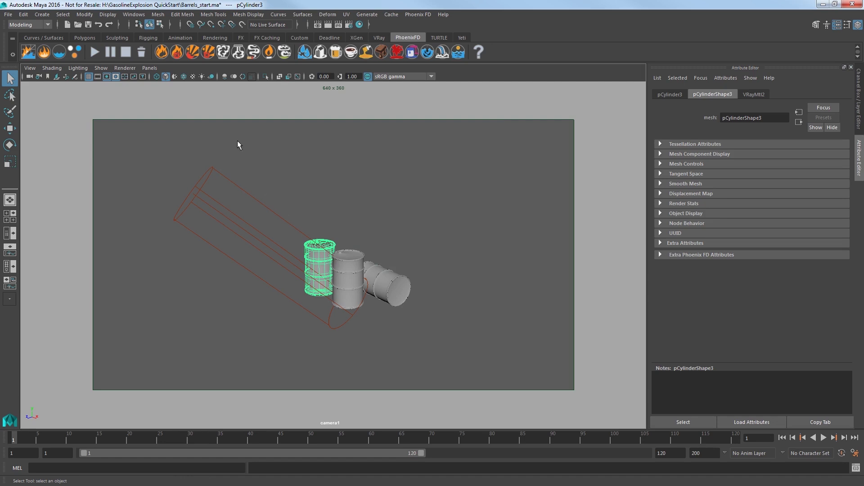
click(208, 52)
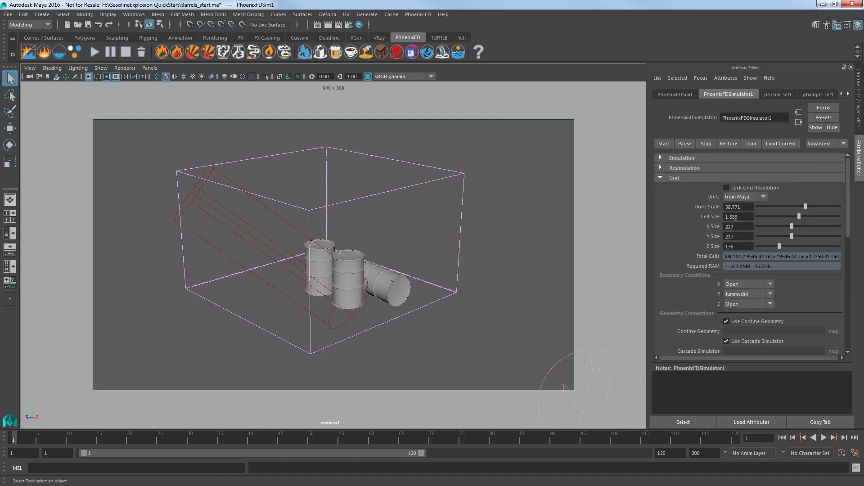
- Set the grid cell size to 3, run a short test simulation, and view through persp
text(3)
key(Return)
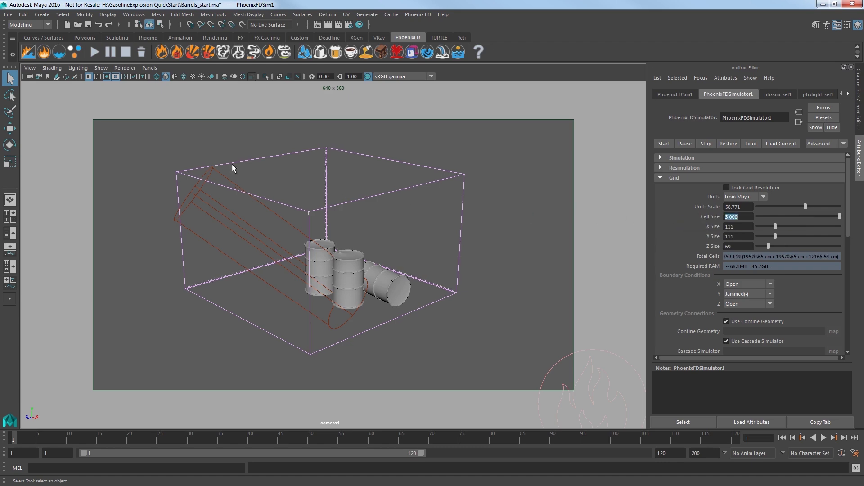
click(95, 53)
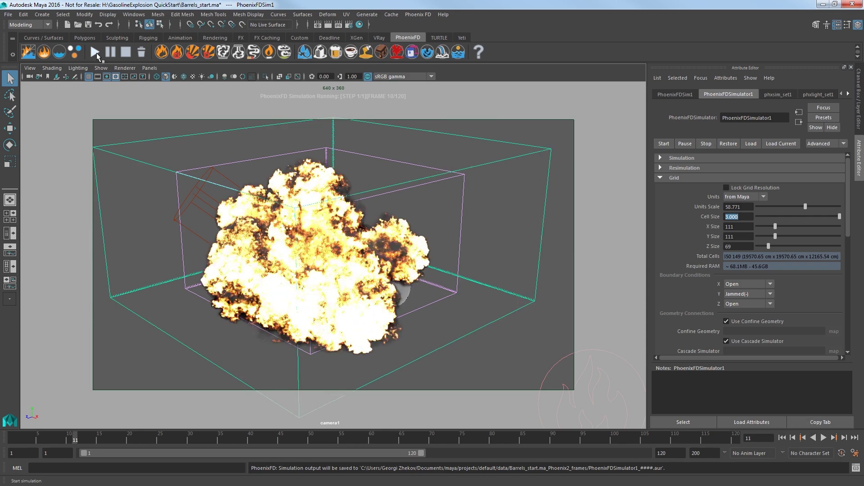
click(126, 52)
click(150, 68)
click(257, 86)
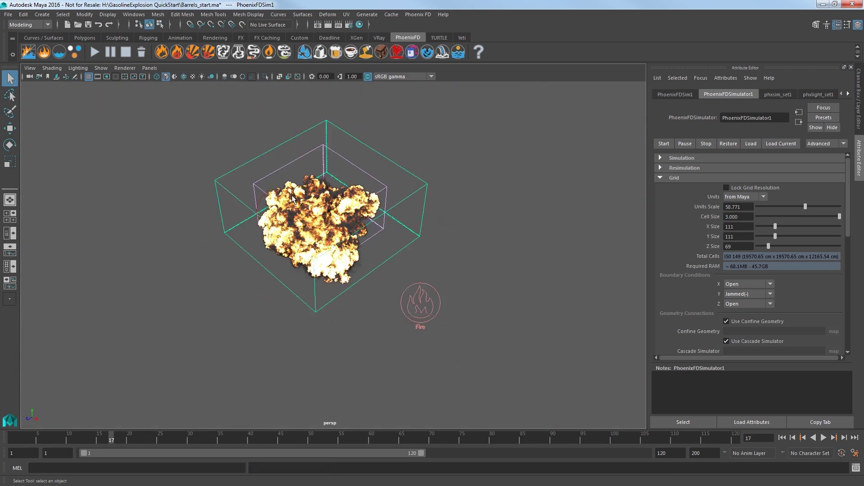
- At frame 1, duplicate the Fire source and shift the copy sideways along X
drag(101, 442, 13, 442)
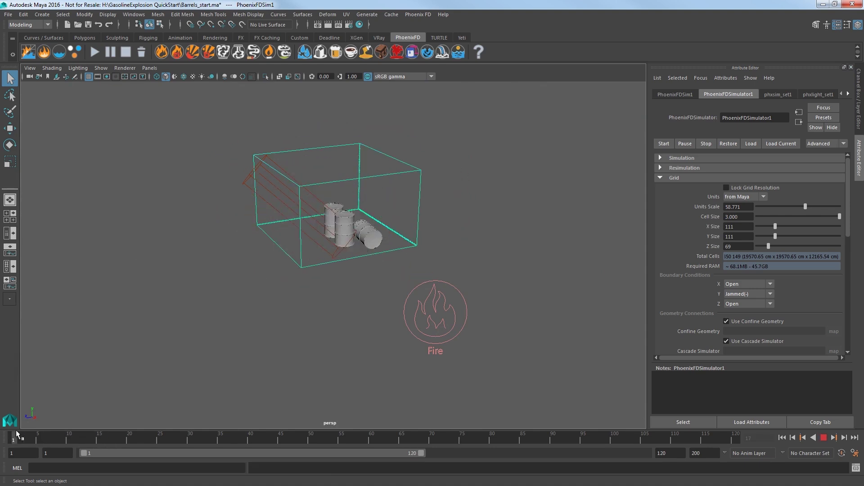
alt+drag(311, 351, 341, 357)
drag(418, 302, 452, 361)
key(w)
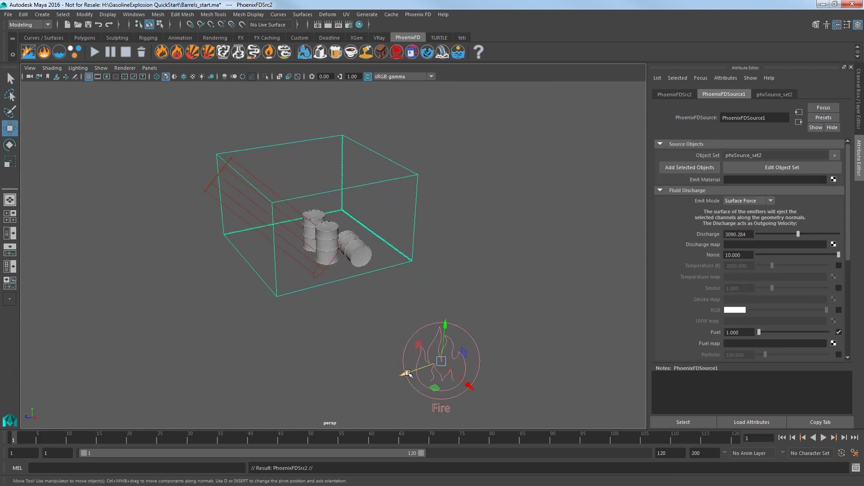
shift+drag(408, 374, 488, 353)
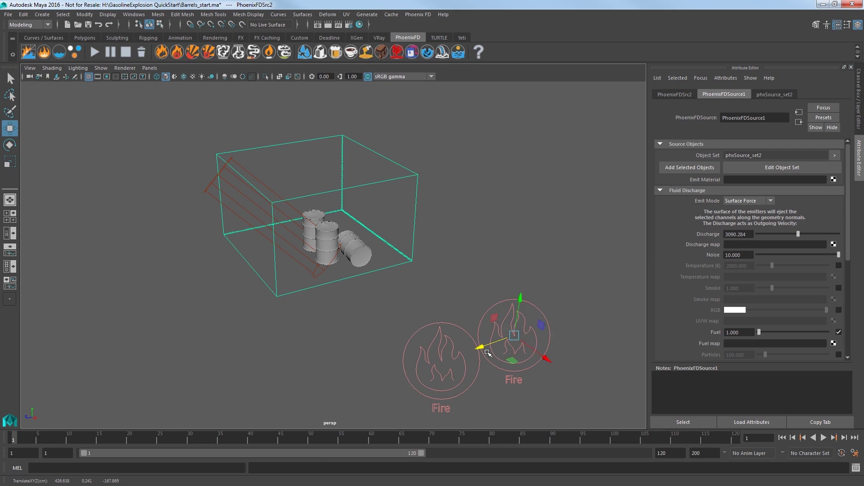
- Add the front barrel to the second Fire source, run a brief test, and return to frame 1
click(357, 251)
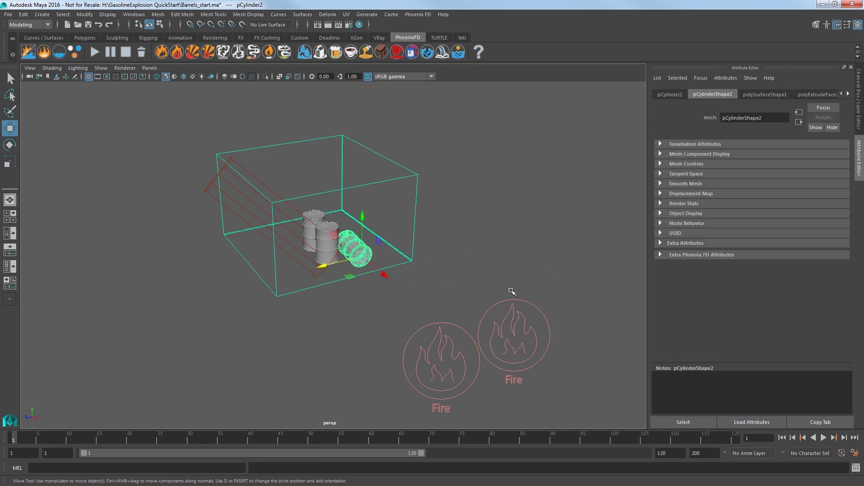
click(529, 352)
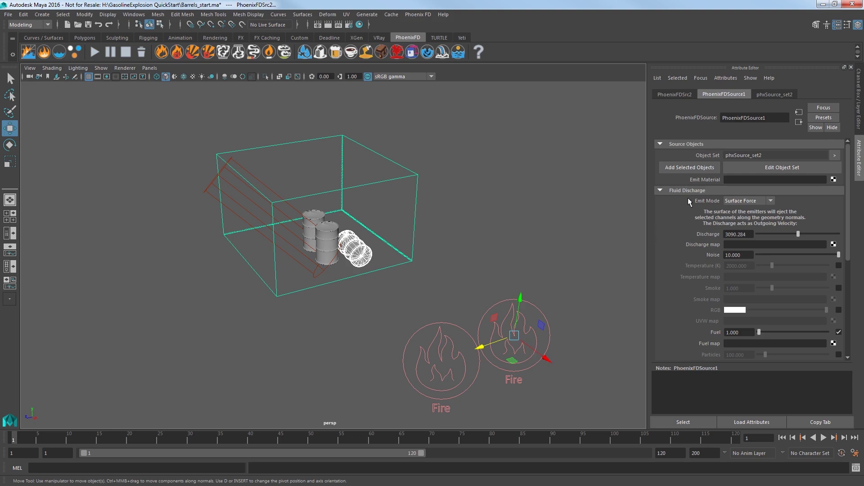
click(702, 168)
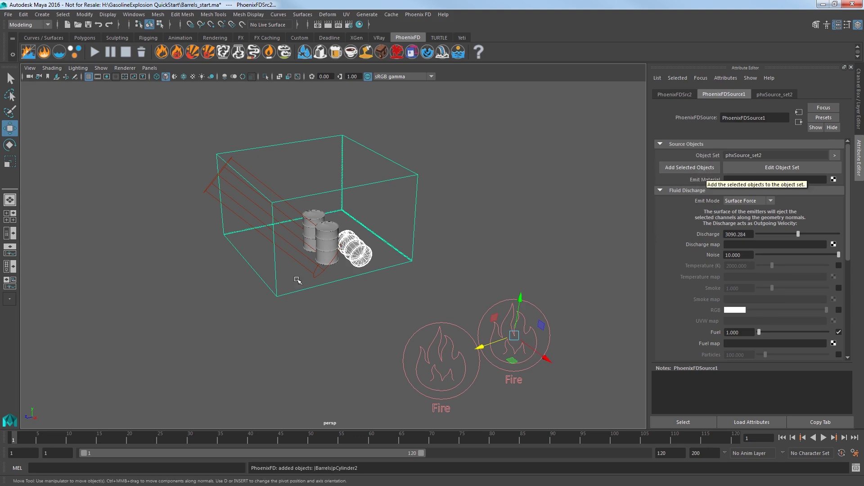
click(95, 53)
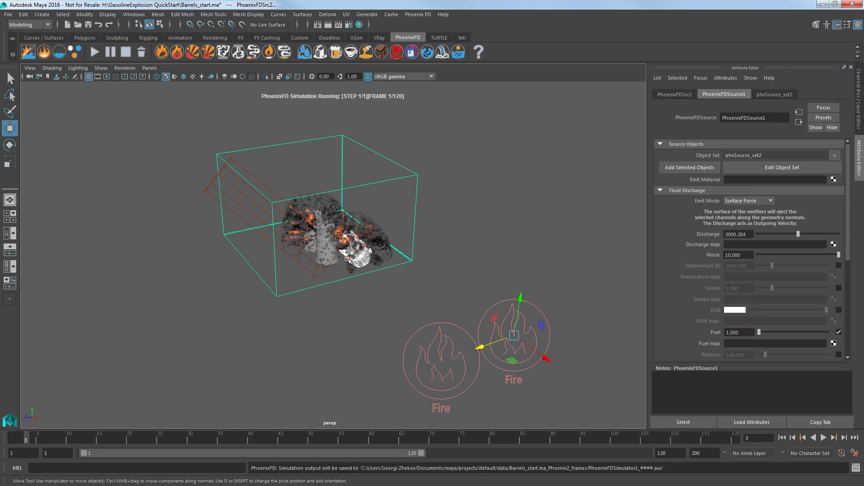
click(126, 53)
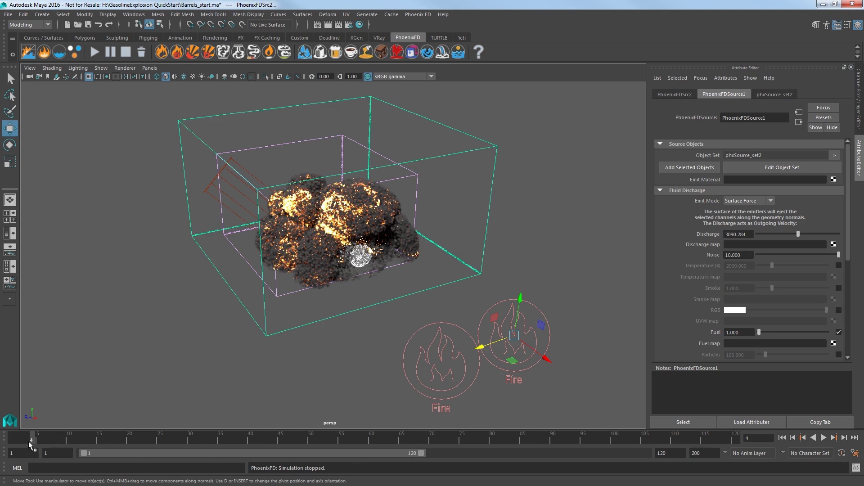
drag(34, 443, 13, 443)
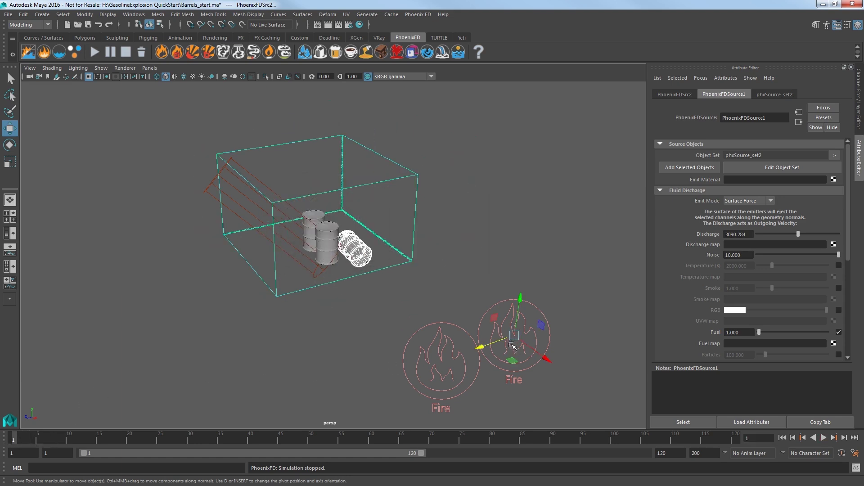
- Key the second source's Discharge at 0 on frame 5
double_click(738, 234)
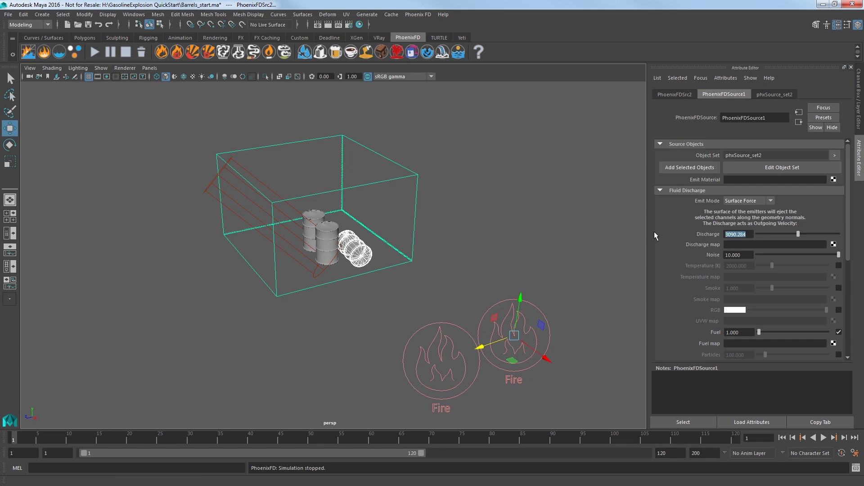
text(0)
key(Return)
drag(25, 443, 40, 443)
right_click(738, 235)
click(761, 247)
- Key Discharge at 3000 on frame 6
click(43, 440)
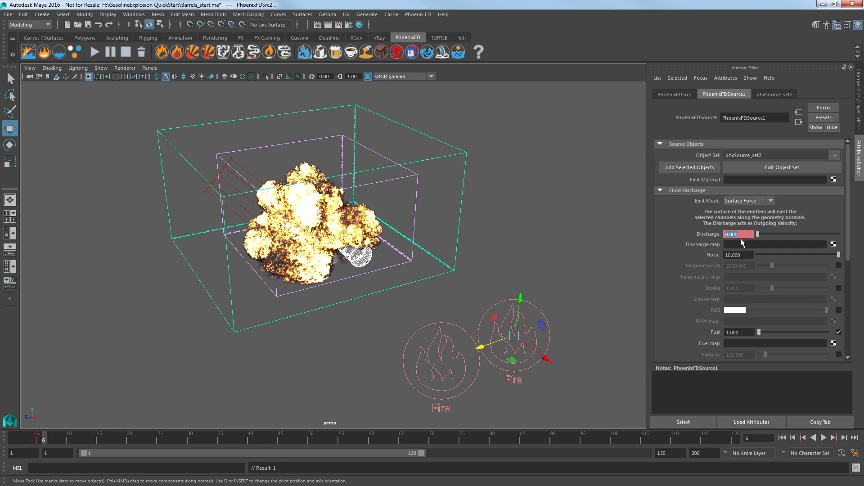
text(3000)
key(Return)
right_click(738, 234)
click(765, 246)
- Key Discharge back to 0 on frame 7 and restart the simulation
click(48, 440)
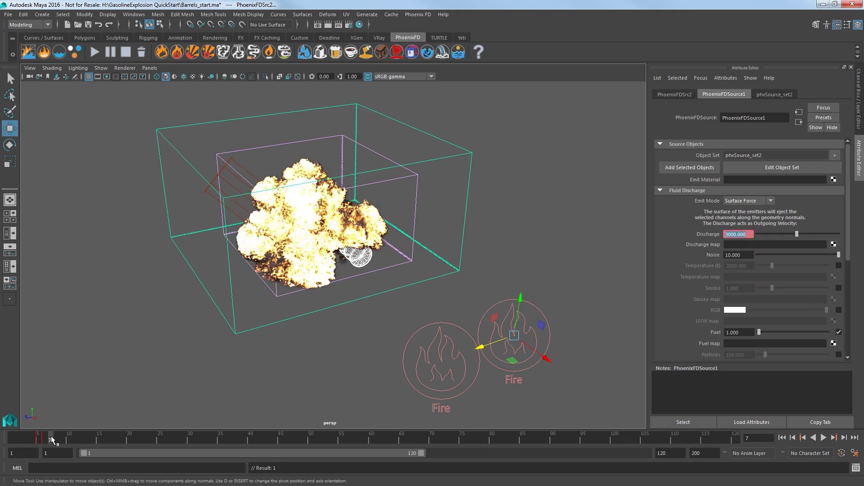
text(0)
key(Return)
right_click(737, 234)
click(750, 247)
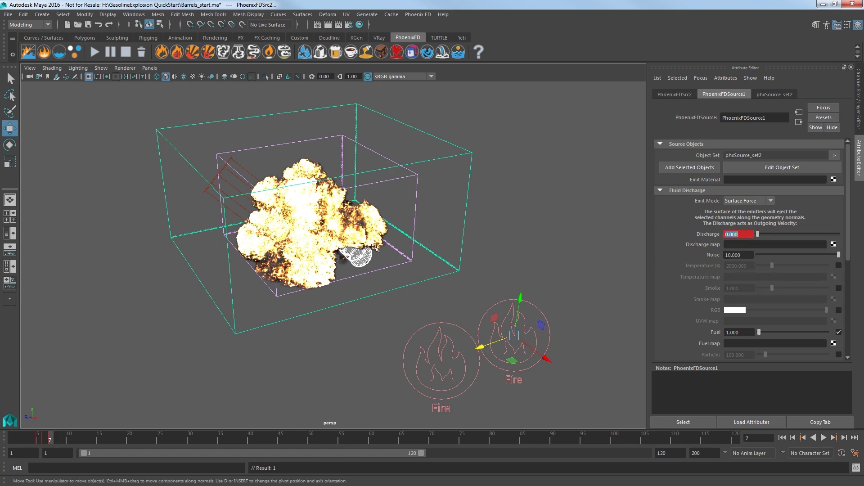
click(95, 52)
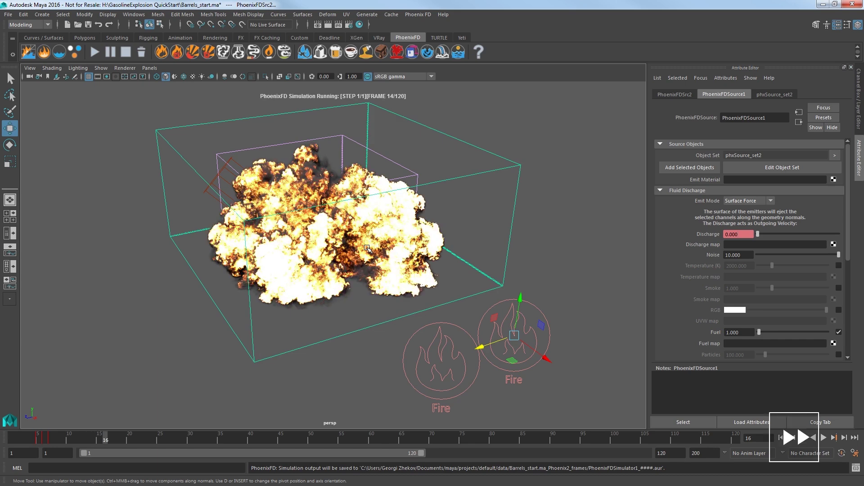
- Stop the simulation, duplicate the second Fire source, and move the copy right
click(126, 53)
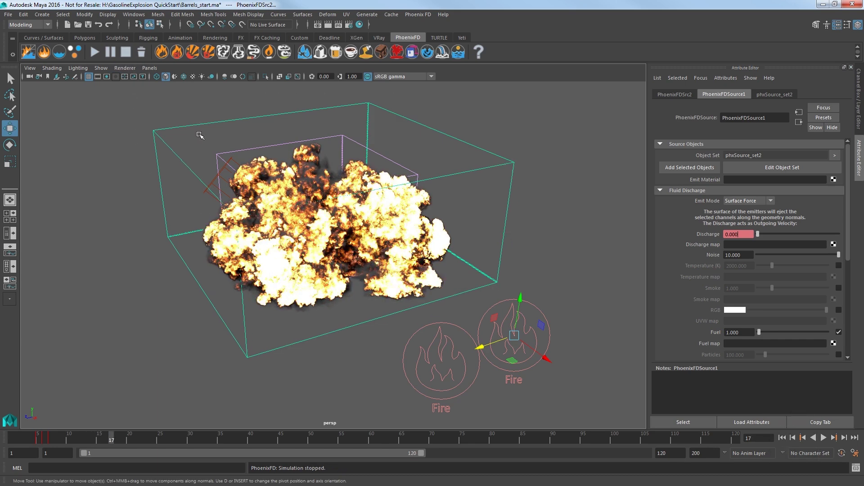
key(ctrl+d)
drag(469, 336, 553, 318)
key(alt+shift+v)
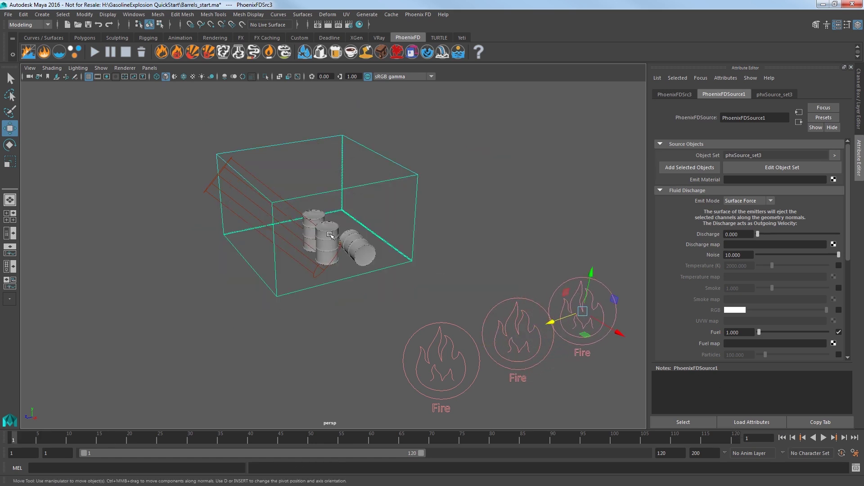
- Make the middle barrel emit from the third source, then play back and go to frame 40
click(330, 234)
drag(554, 261, 621, 295)
click(682, 168)
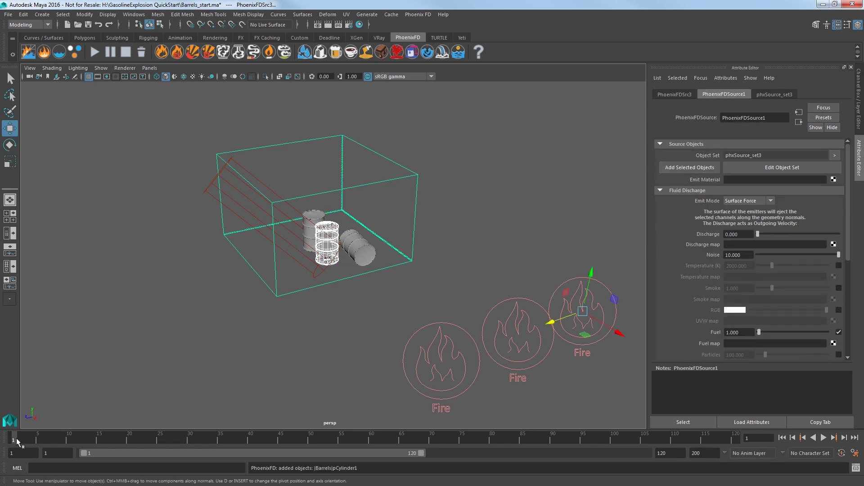
key(alt+v)
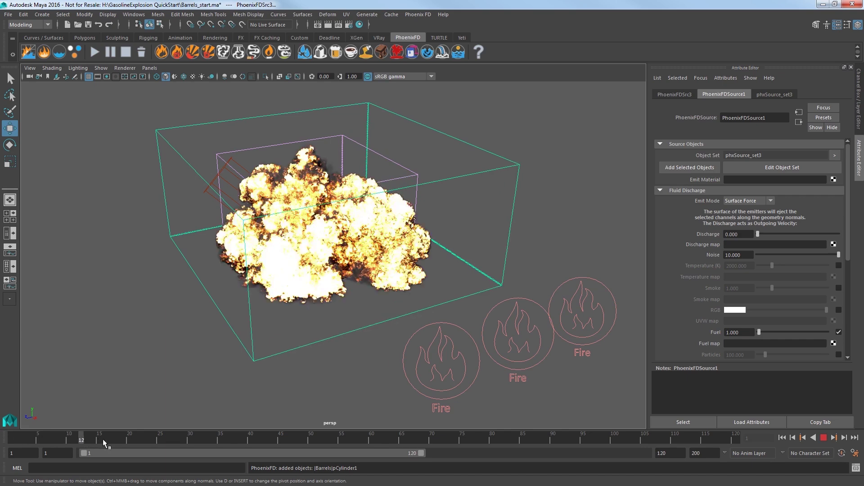
click(112, 440)
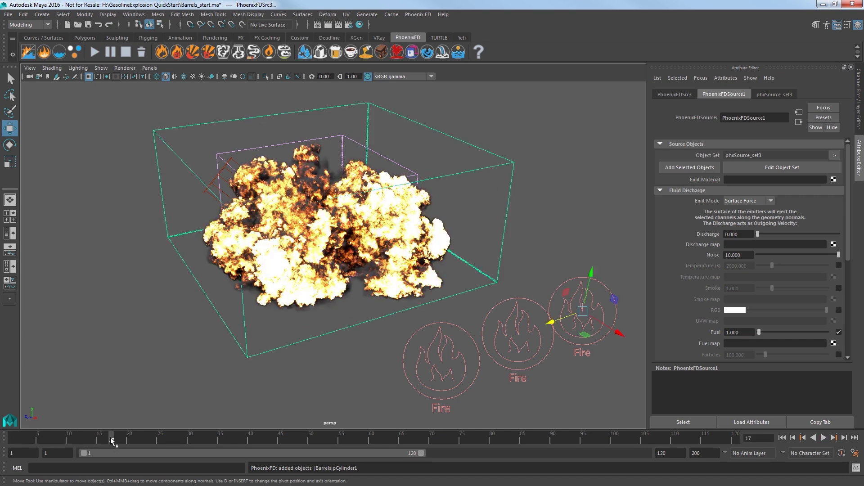
drag(113, 441, 124, 441)
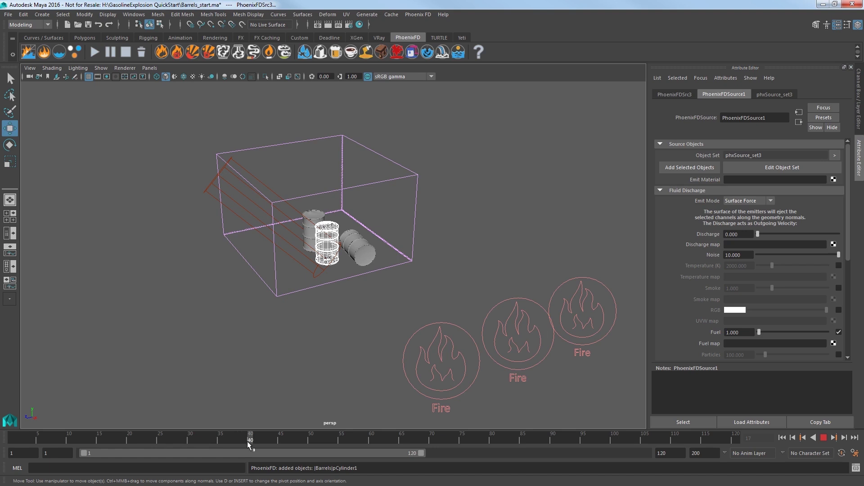
drag(247, 442, 253, 441)
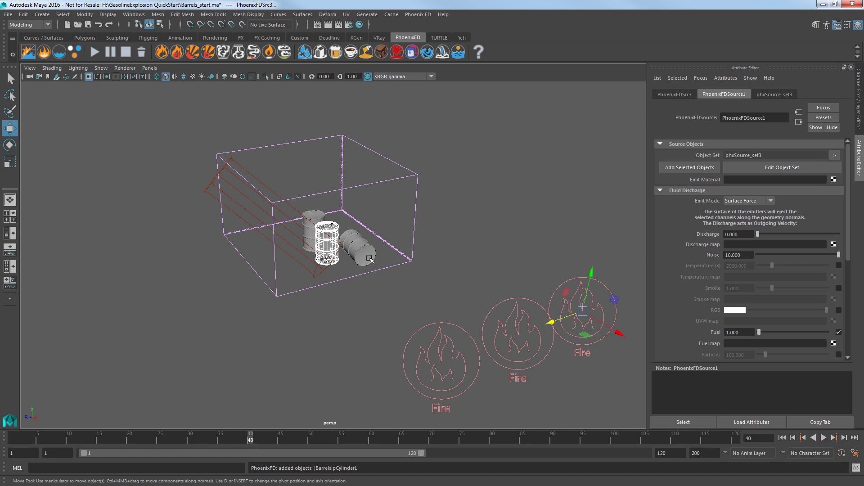
- Key the third source's Discharge at 0 on frame 40 and 3000 on frame 41
right_click(749, 234)
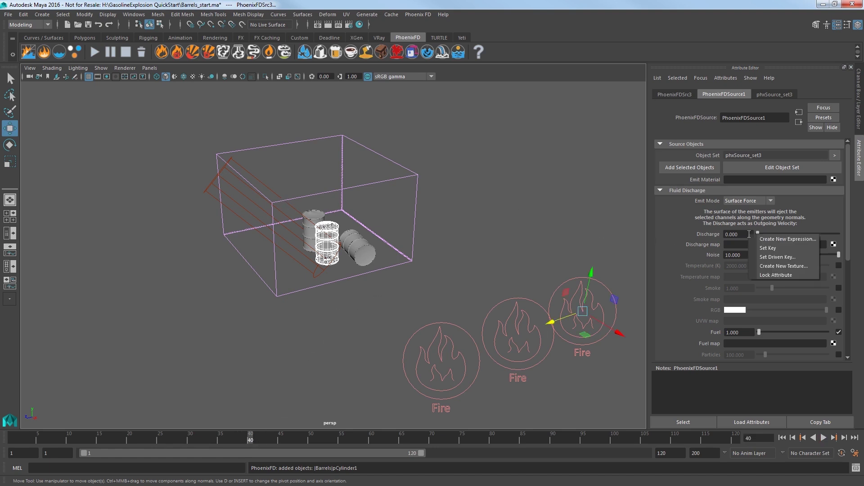
click(758, 246)
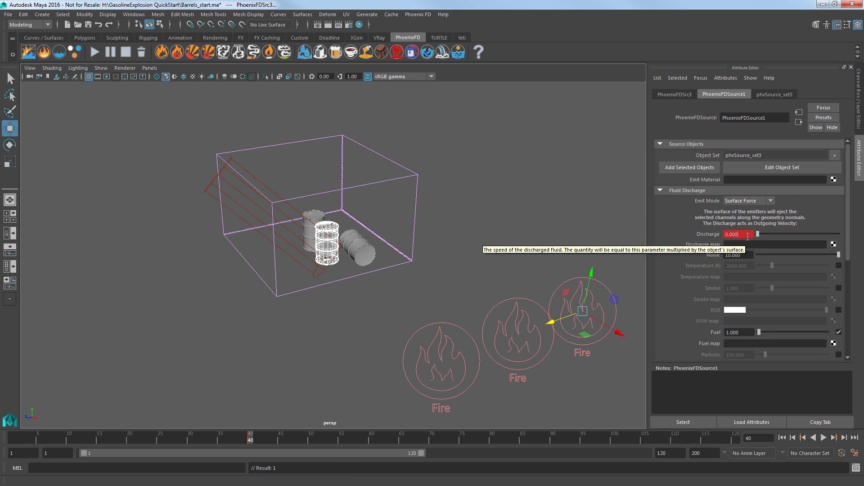
click(748, 235)
key(alt+period)
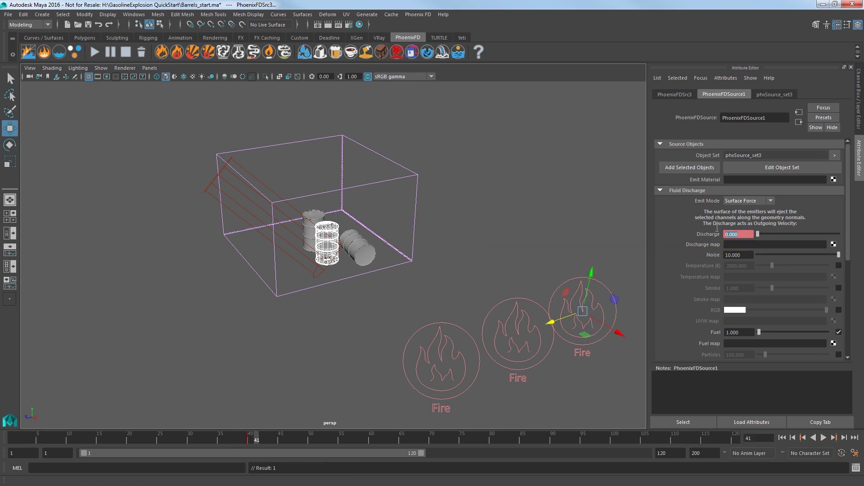
text(3000)
key(Return)
right_click(732, 236)
click(754, 249)
- Set a Discharge key at frame 42 and simulate all three barrel explosions
key(alt+period)
right_click(734, 235)
click(749, 246)
click(91, 54)
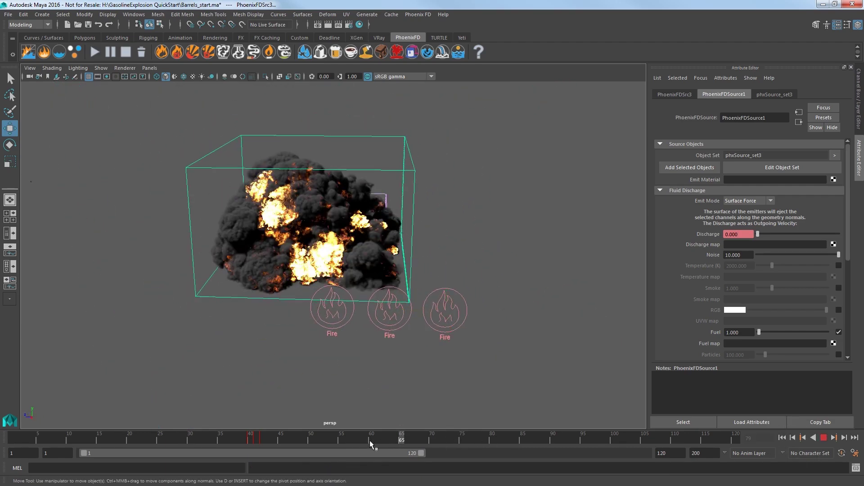
- Scrub to frame 74, orbit the view, and render the three-barrel explosion in V-Ray
drag(82, 430, 201, 436)
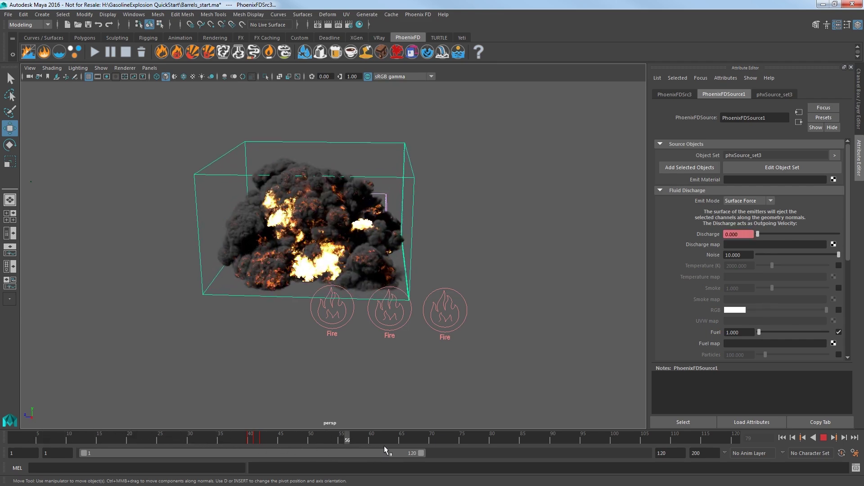
alt+drag(405, 396, 247, 386)
click(328, 25)
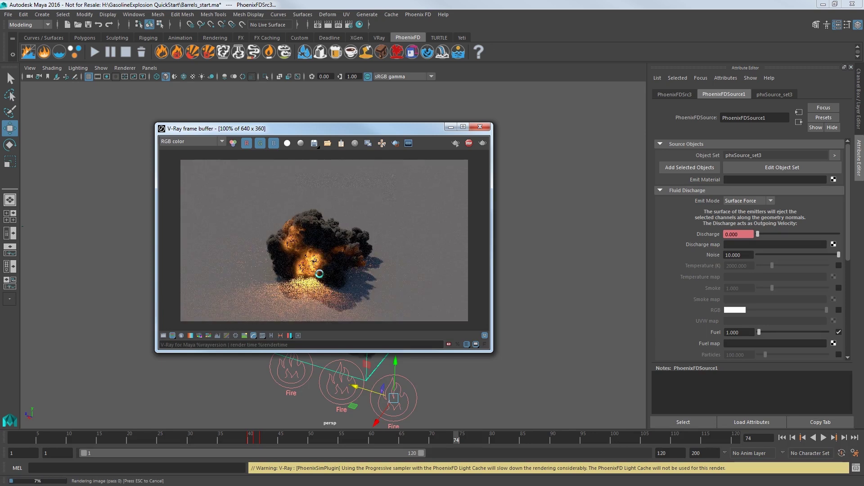
- Select the simulator grid, set Cell Size to 1.5, and resimulate to frame 25
scroll(314, 261, up, 1)
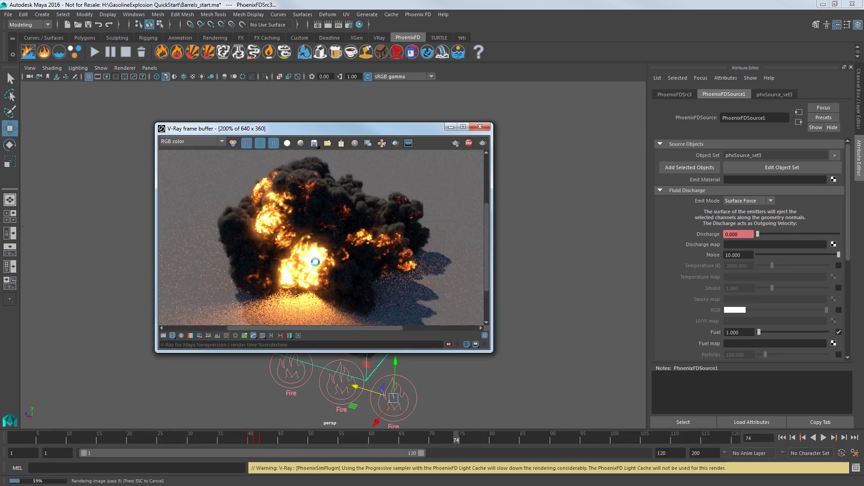
scroll(315, 262, down, 1)
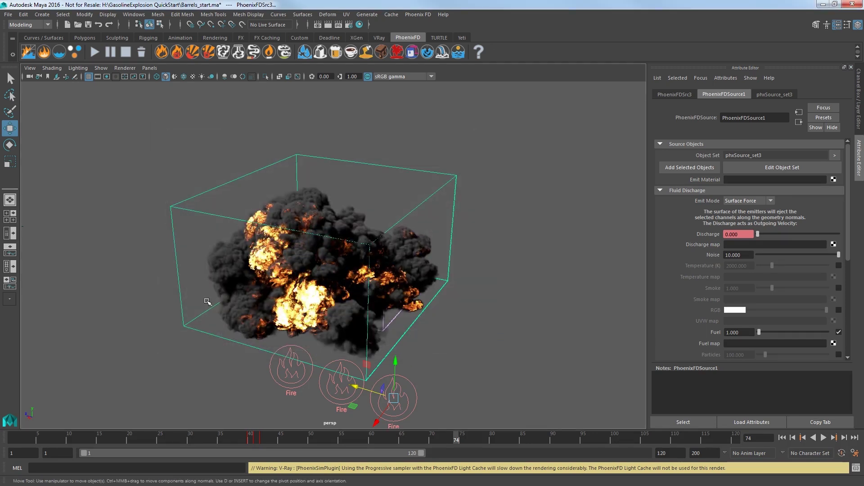
alt+drag(297, 279, 479, 213)
click(477, 214)
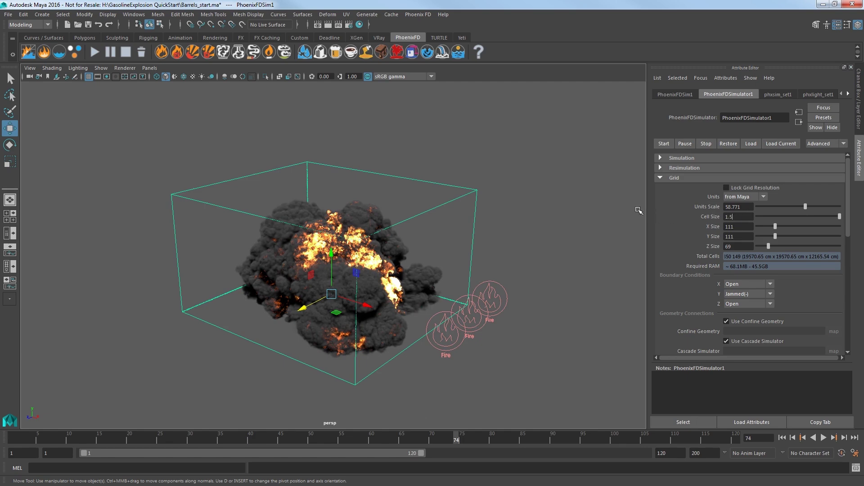
text(1.5)
key(Return)
alt+drag(559, 221, 518, 228)
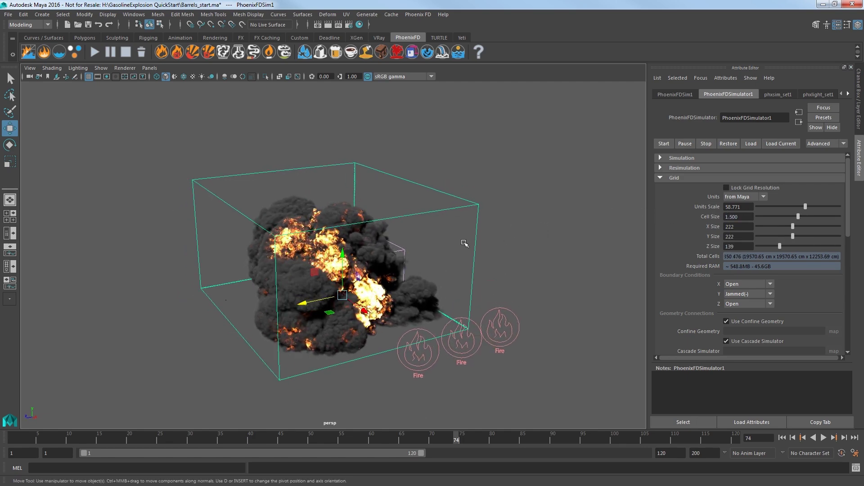
click(94, 52)
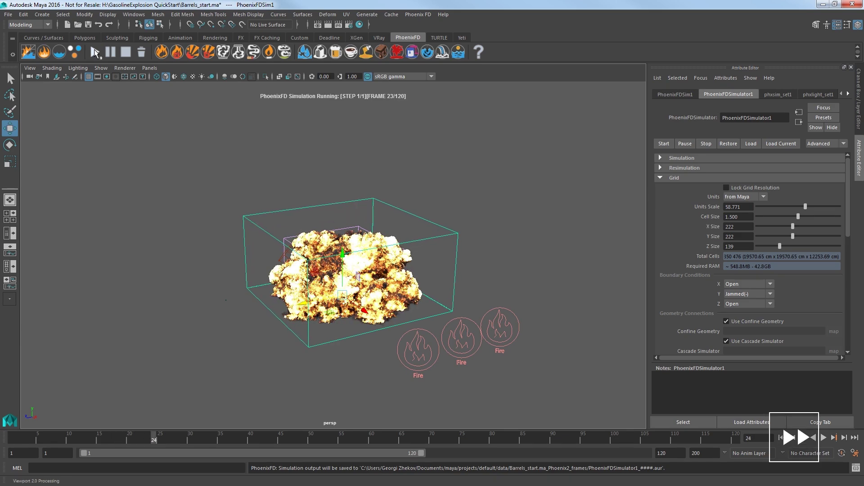
click(113, 53)
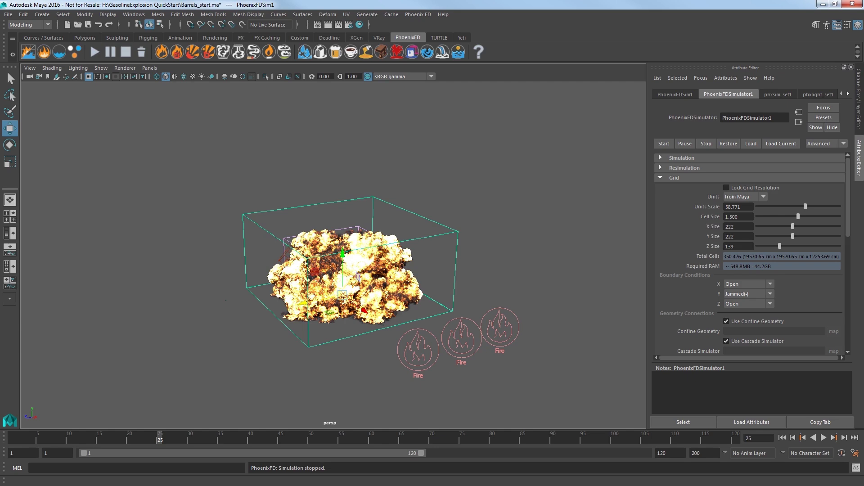